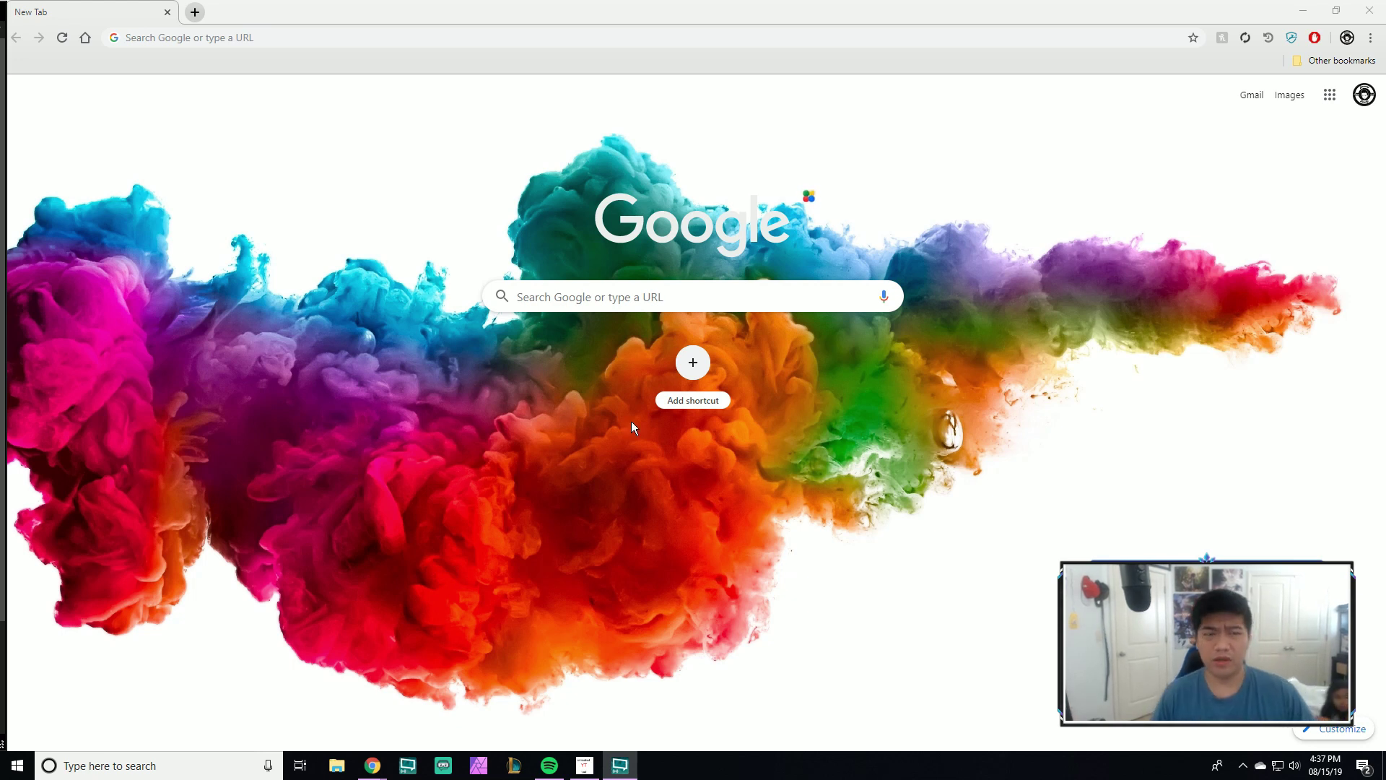
Search Google for 'fortnite' and open the Get Fortnite - Epic Games result
left_click(351, 38)
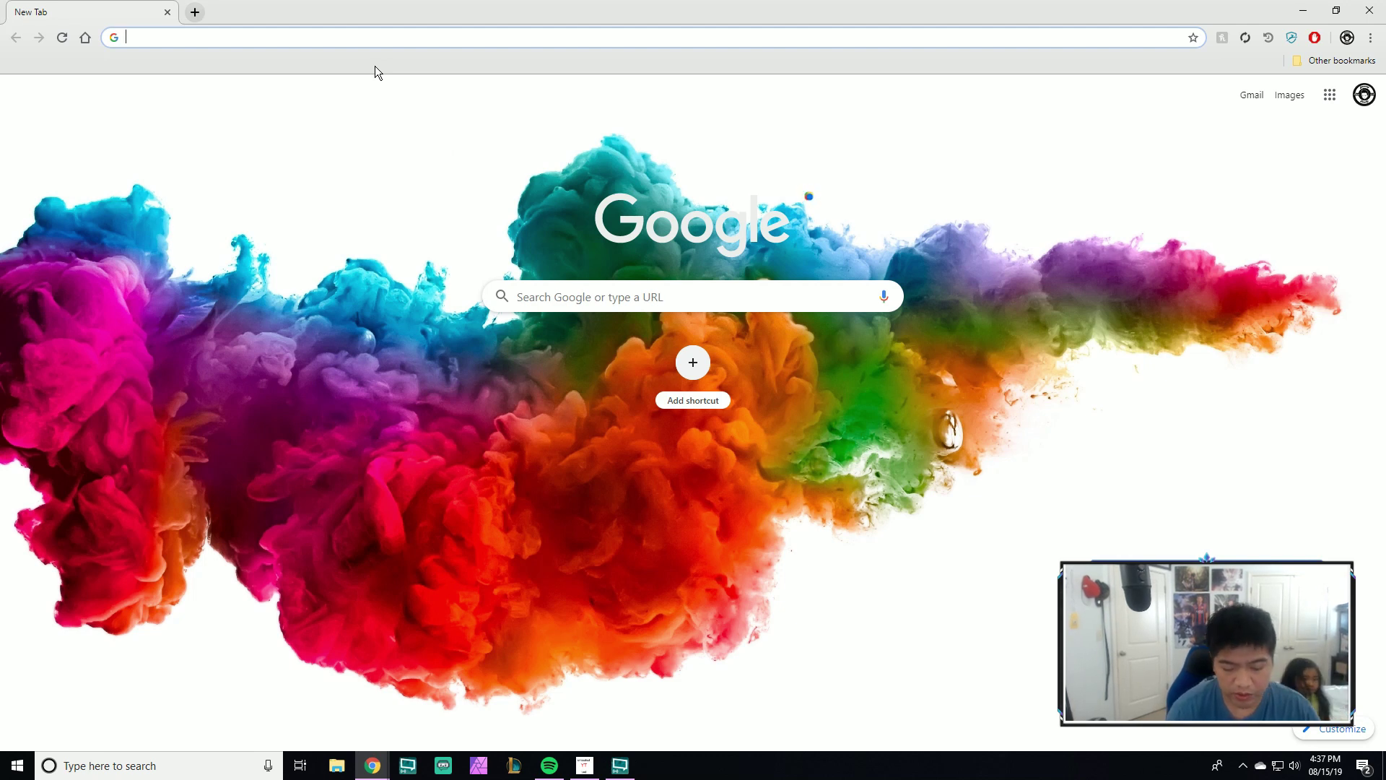
type("fortnite")
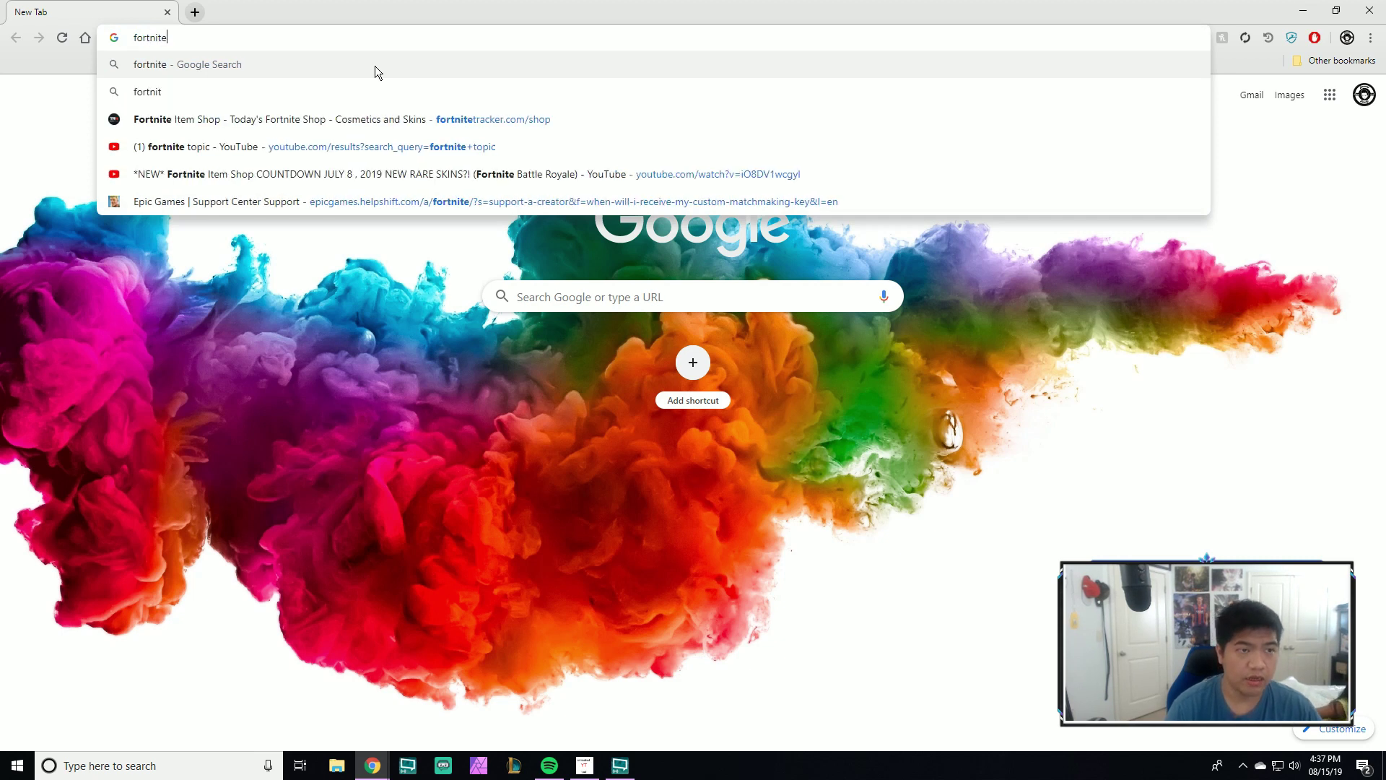
key("Return")
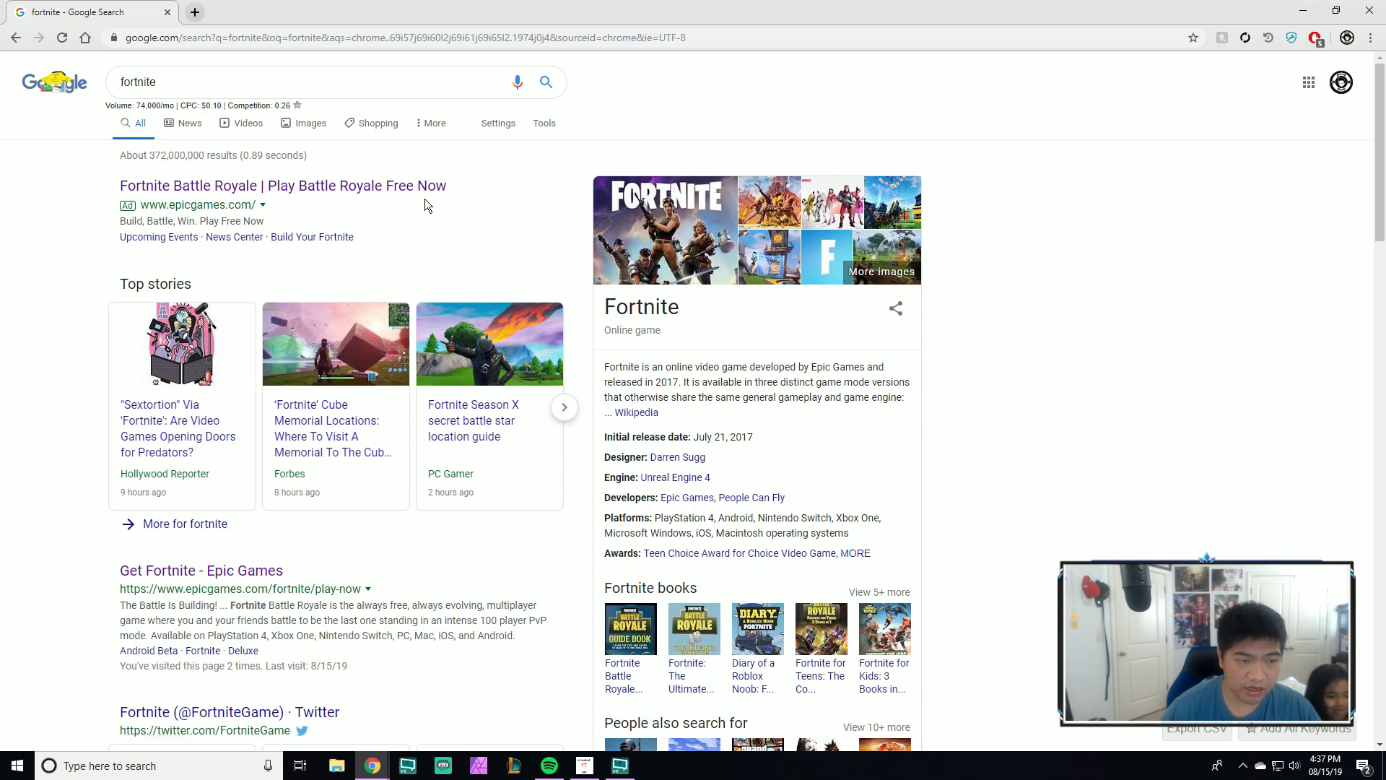
scroll(426, 197, "down", 1)
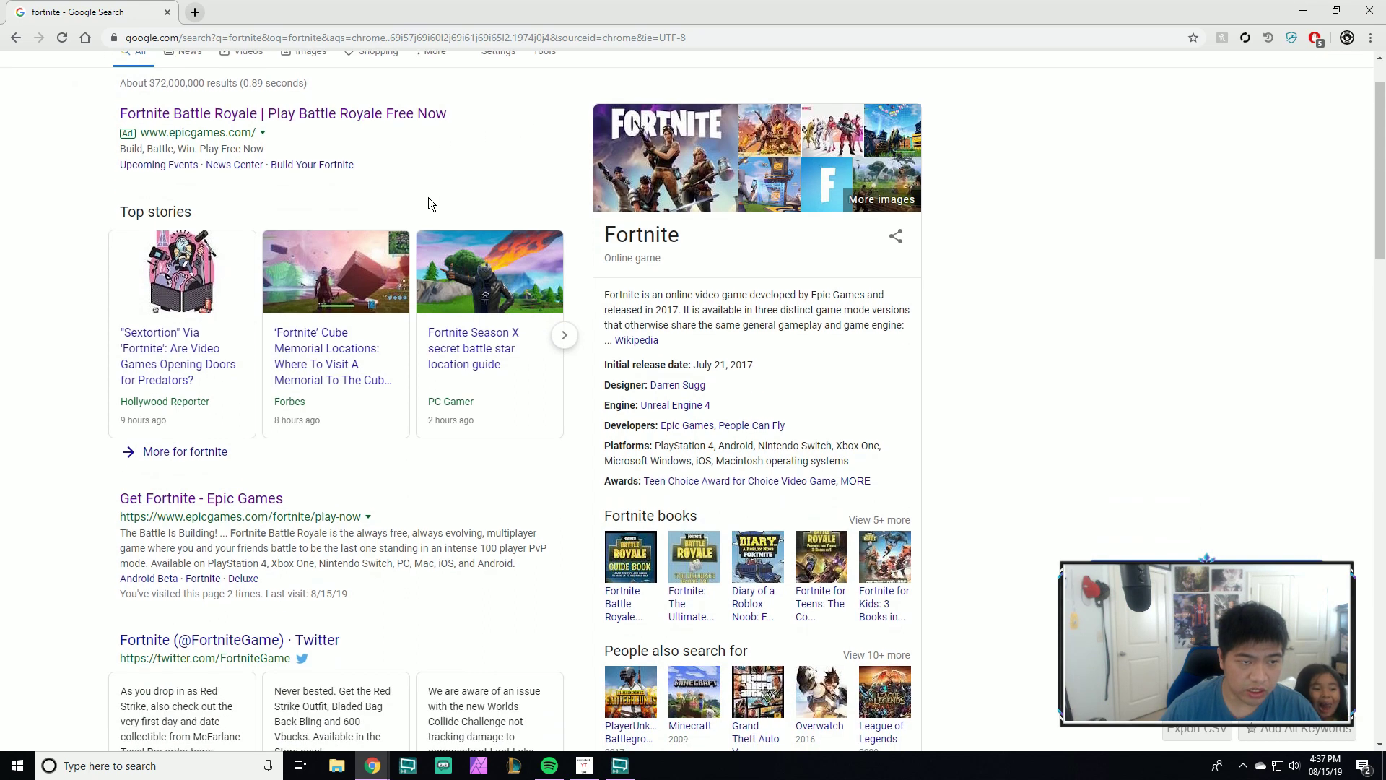
scroll(428, 198, "down", 1)
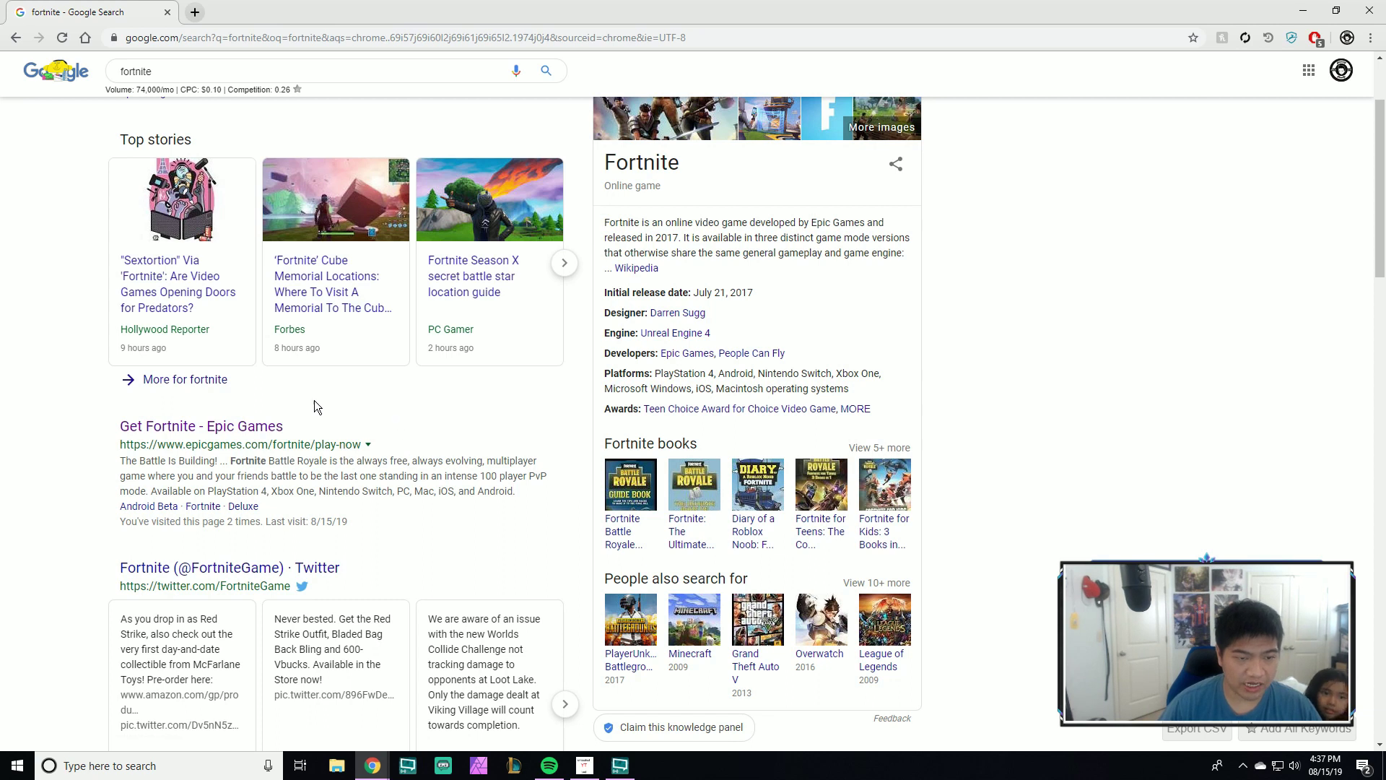
left_click(208, 427)
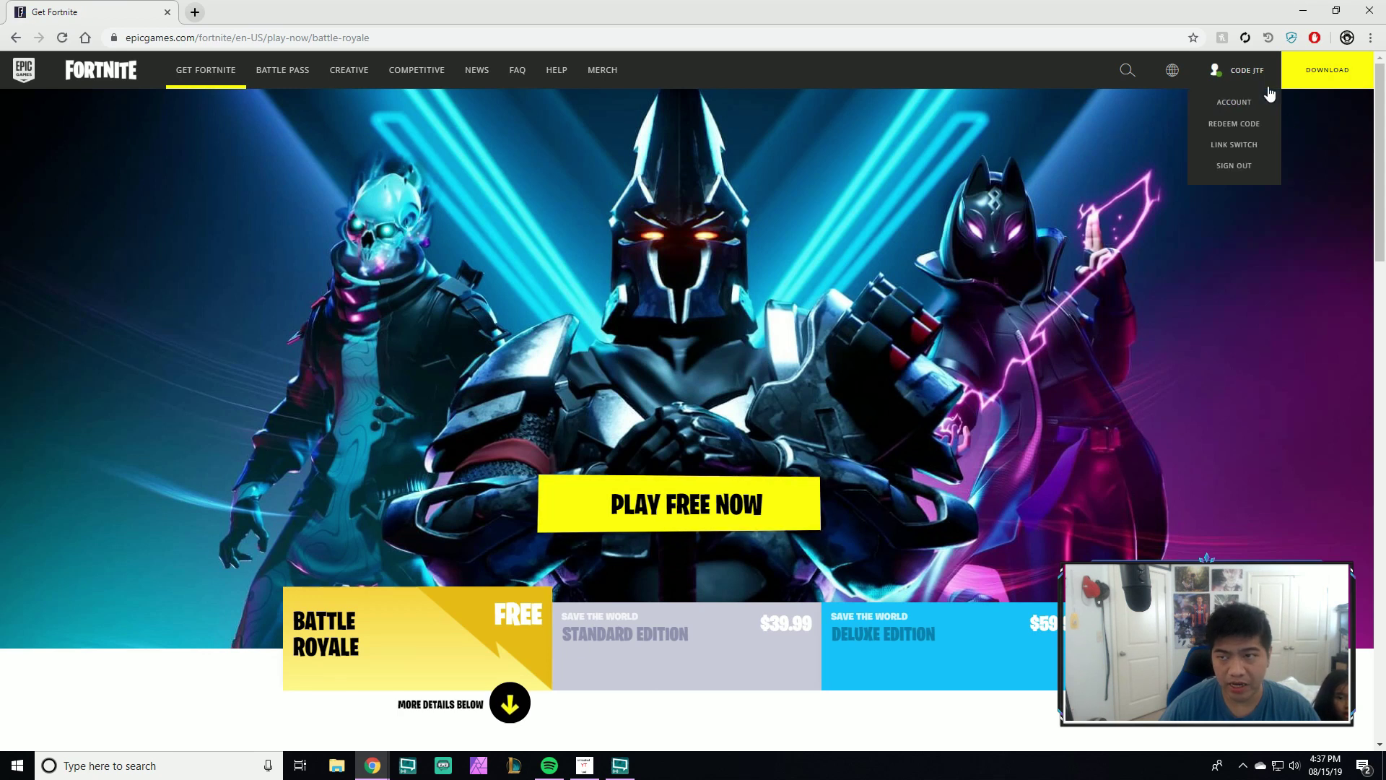
Go to Account from the account-name menu at the top right of the Fortnite site
mouse_move(1227, 68)
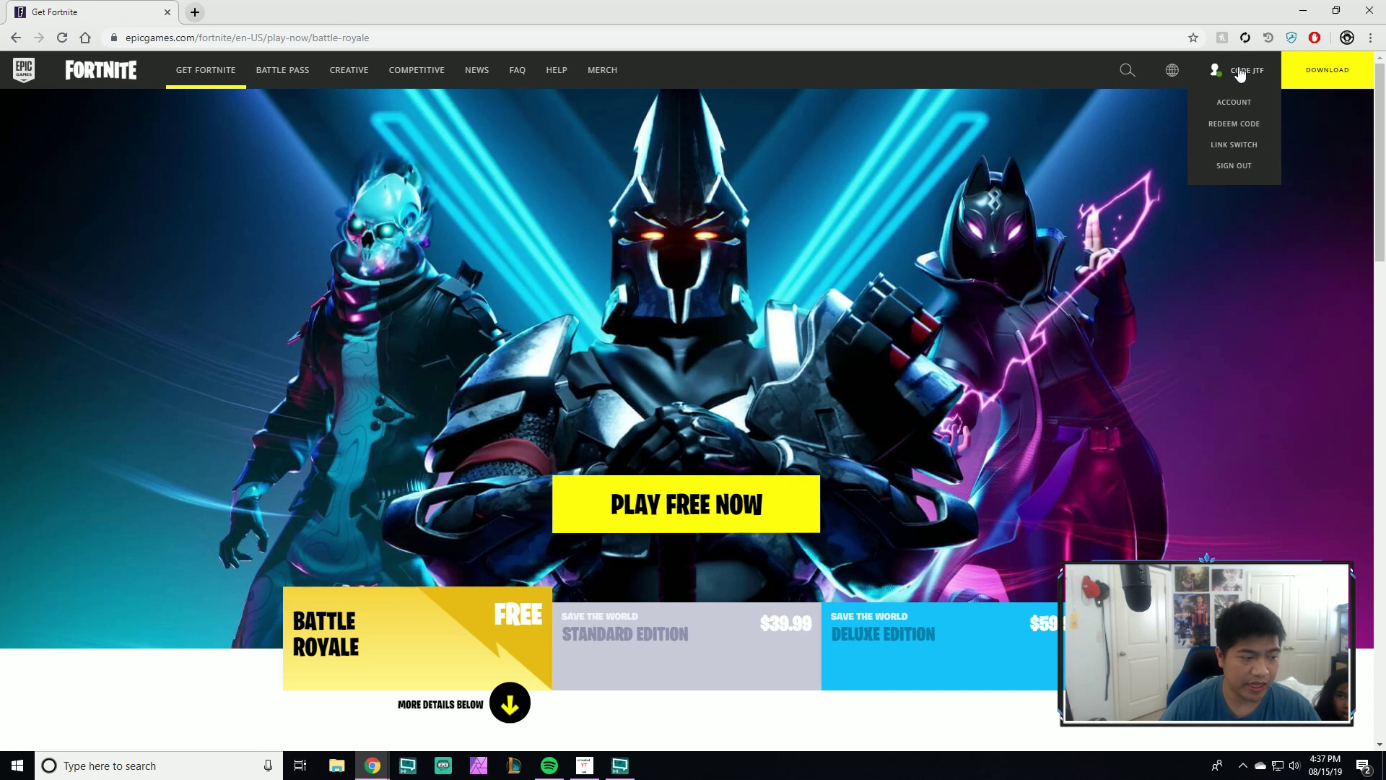
left_click(1244, 108)
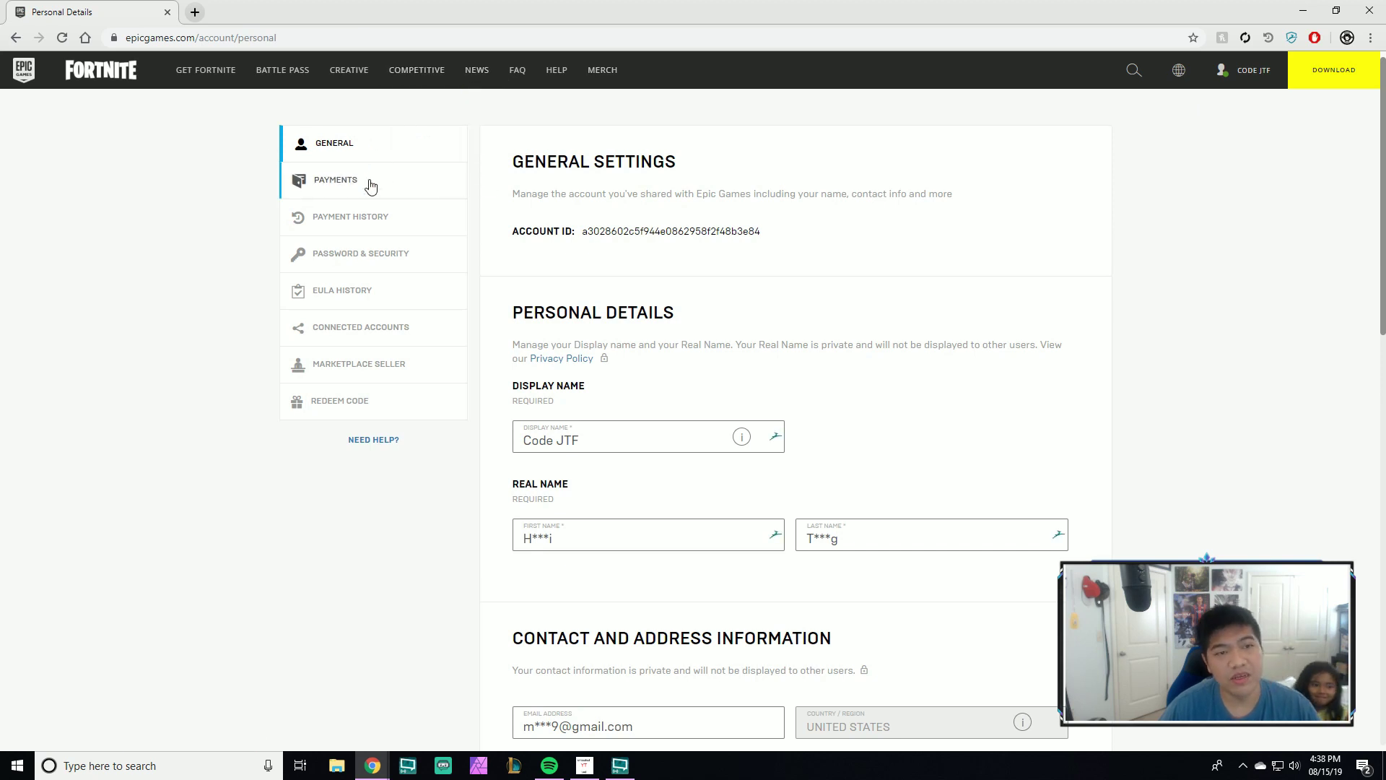
In Password & Security, choose Enable Email Authentication, then open a new browser tab
left_click(401, 269)
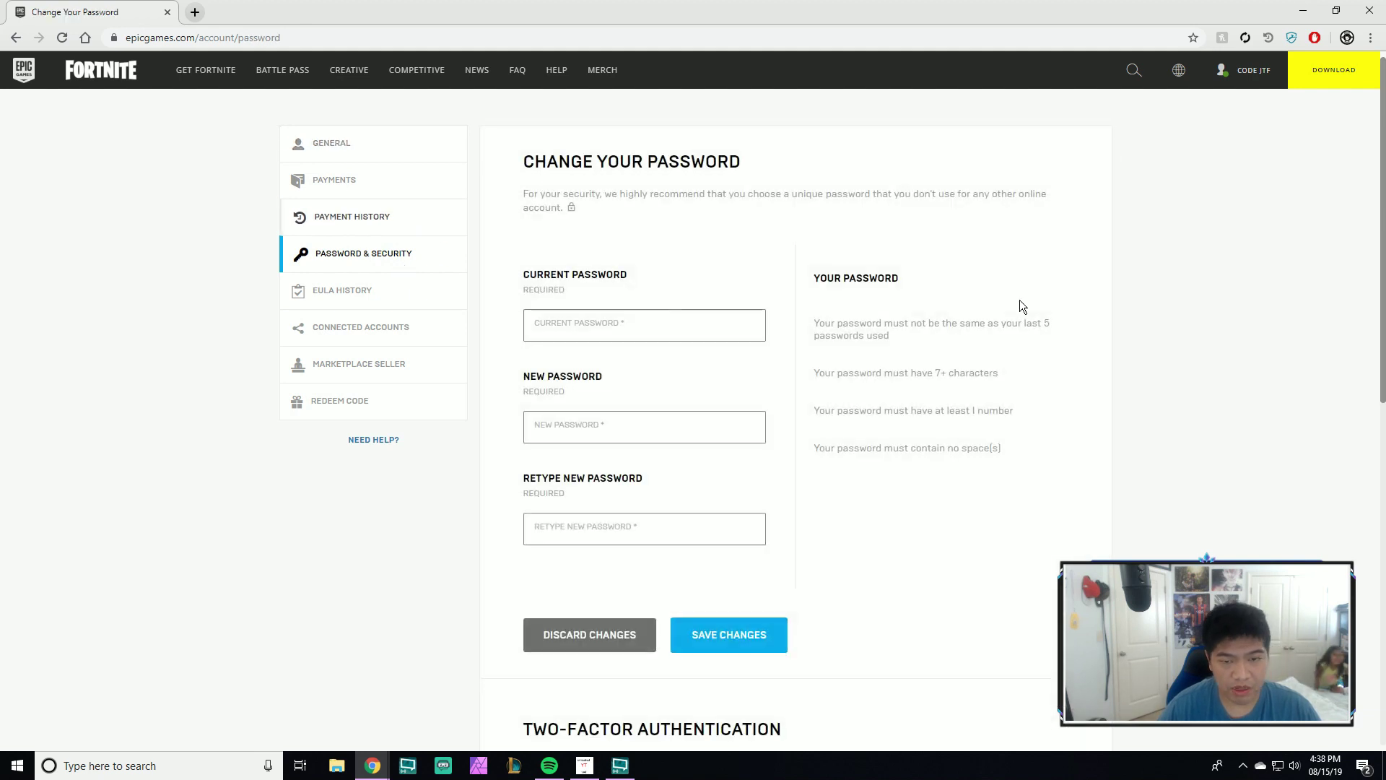
scroll(993, 288, "down", 5)
scroll(991, 284, "down", 5)
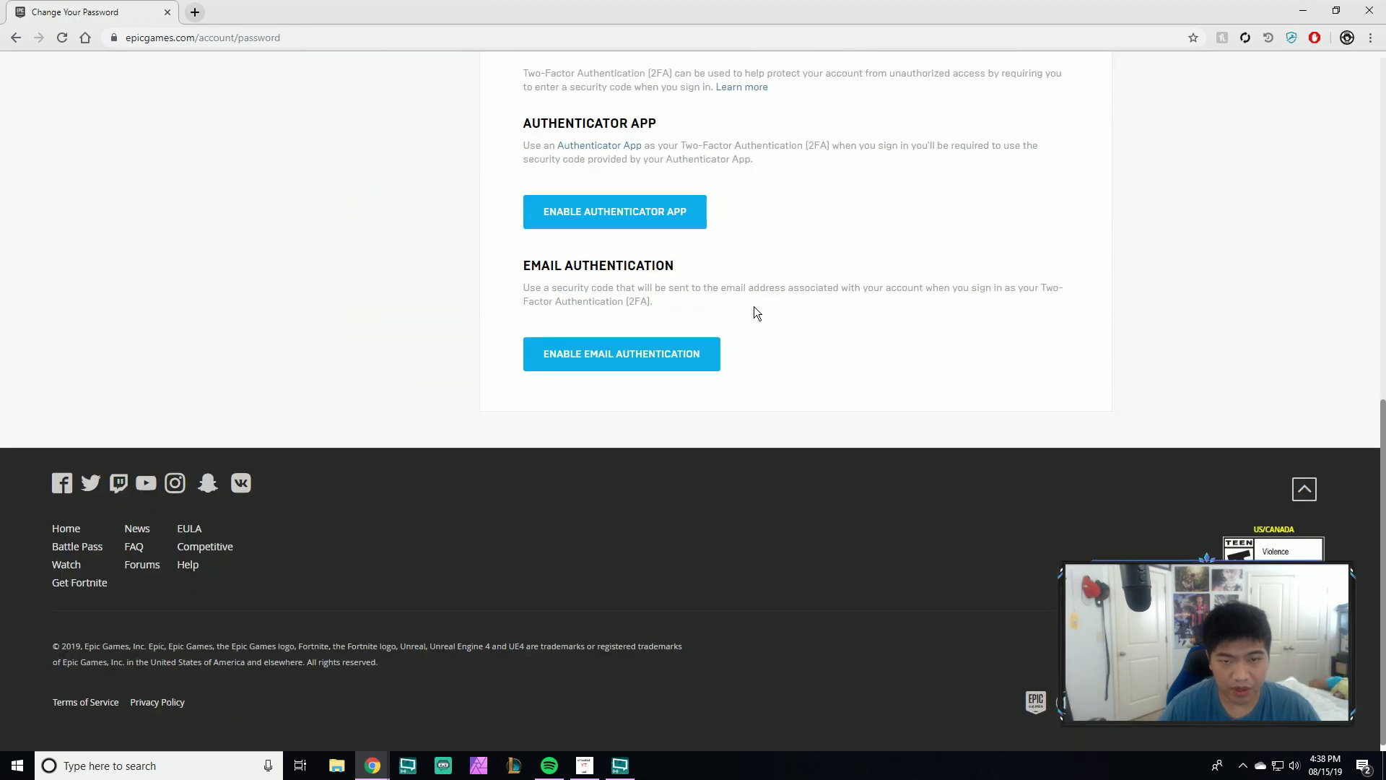
scroll(1116, 325, "up", 2)
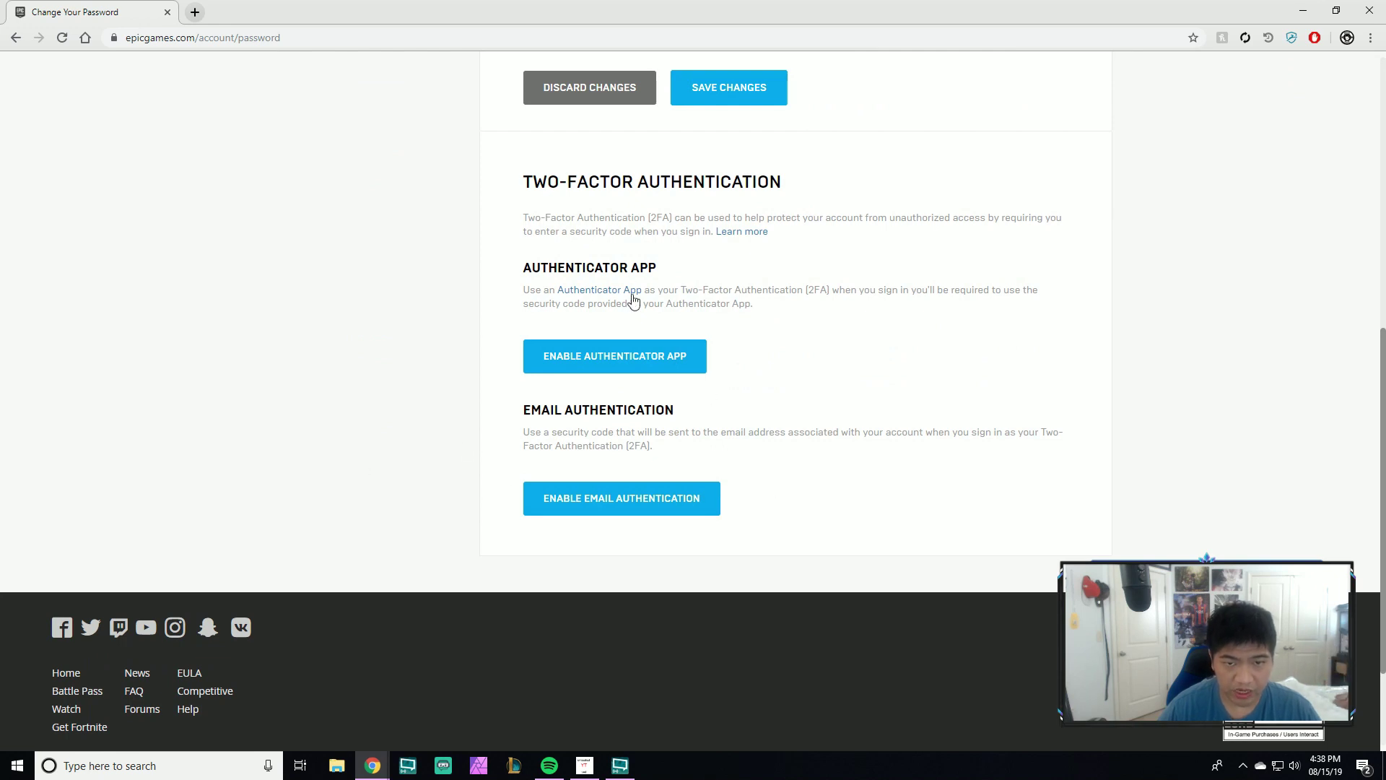
left_click(595, 508)
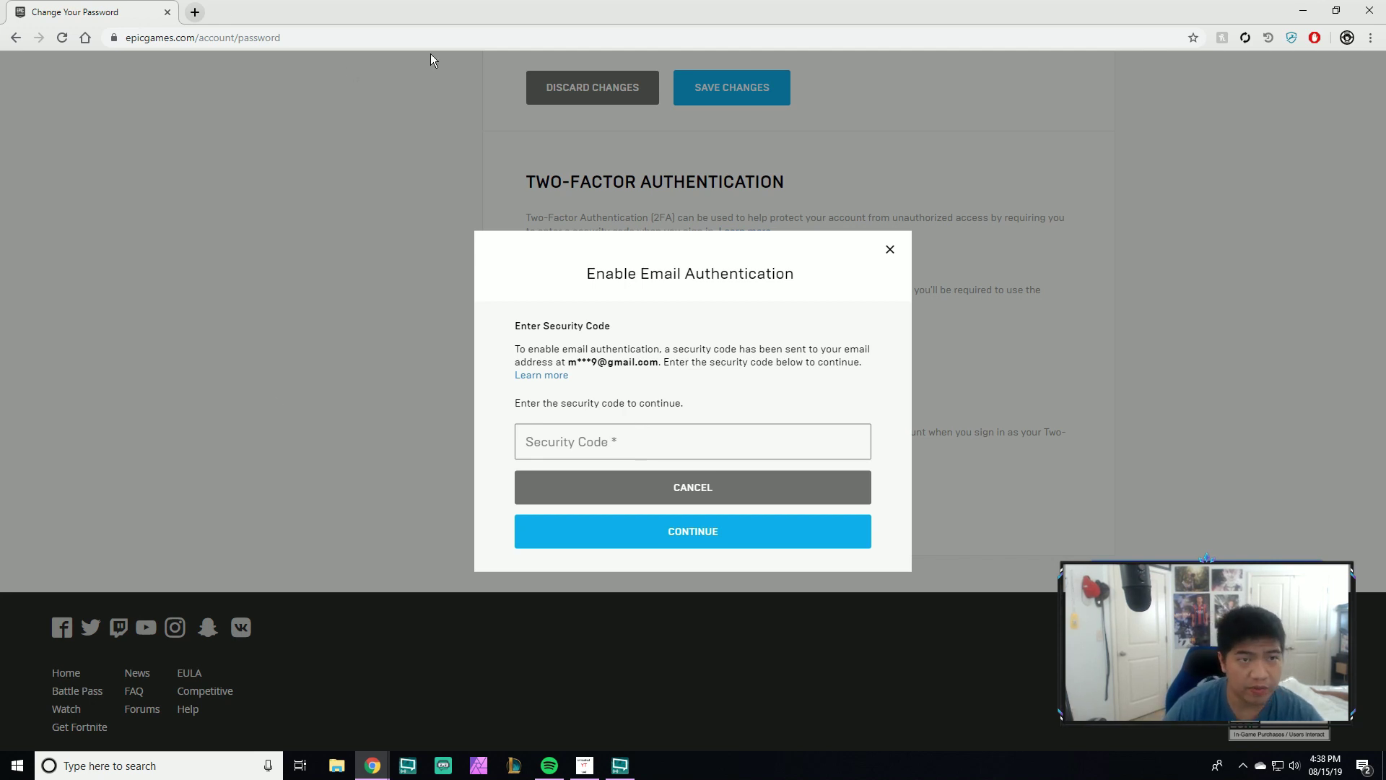
left_click(195, 12)
key("ctrl+w")
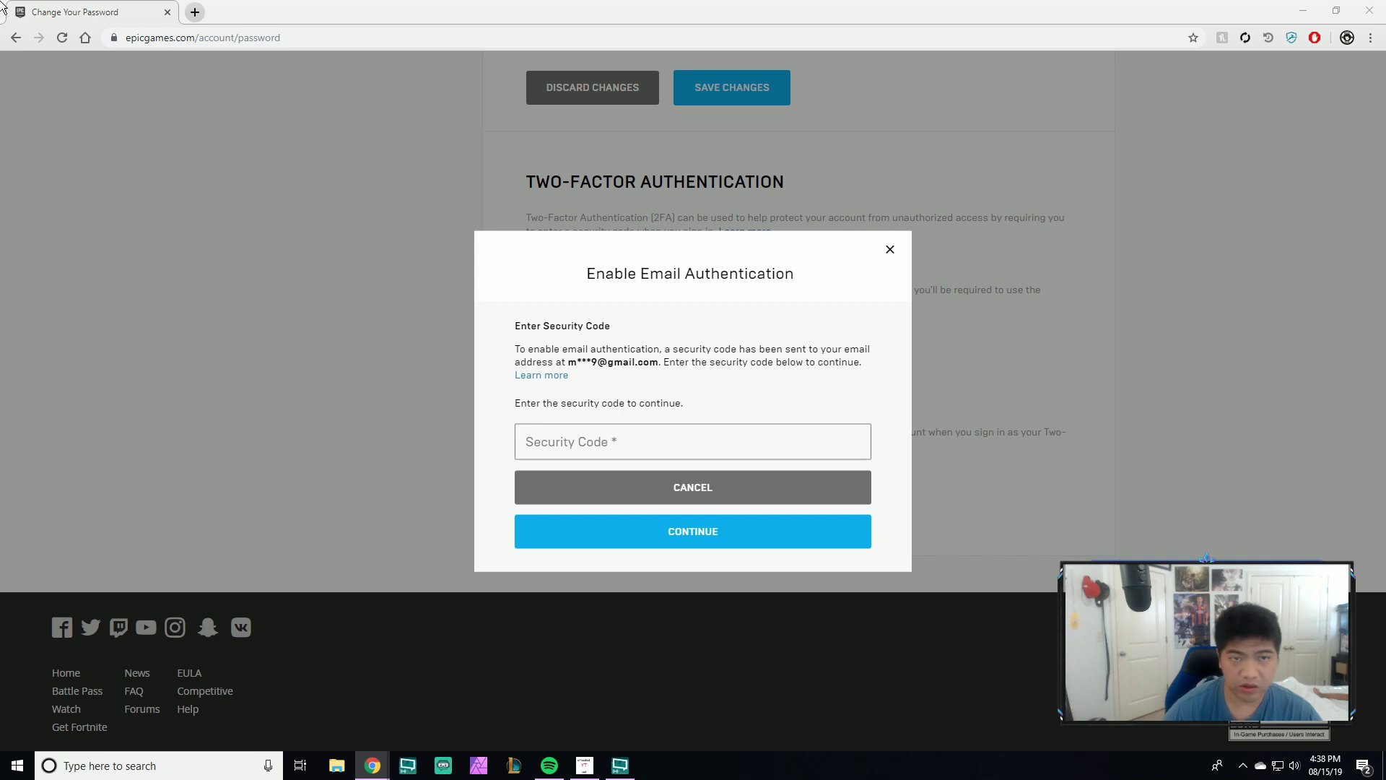
left_click(632, 773)
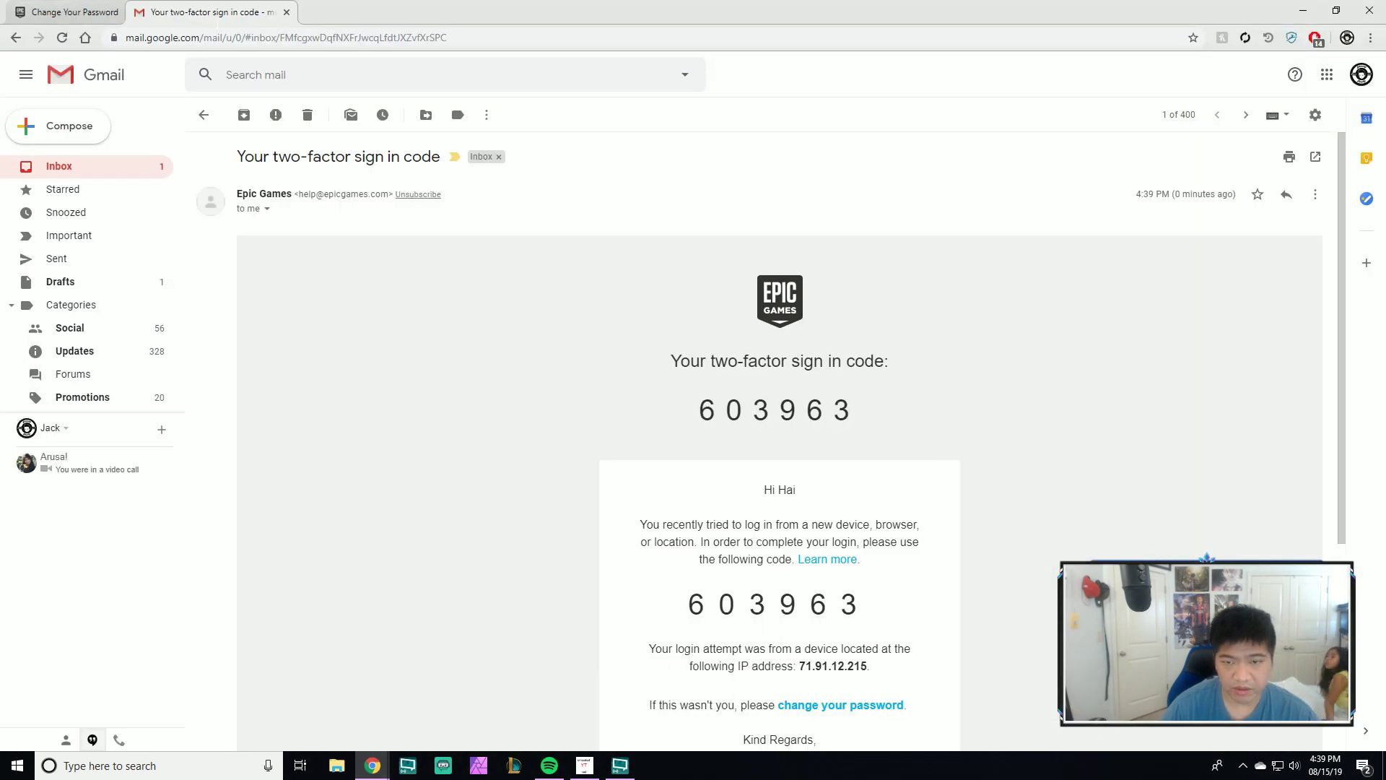
key("ctrl+w")
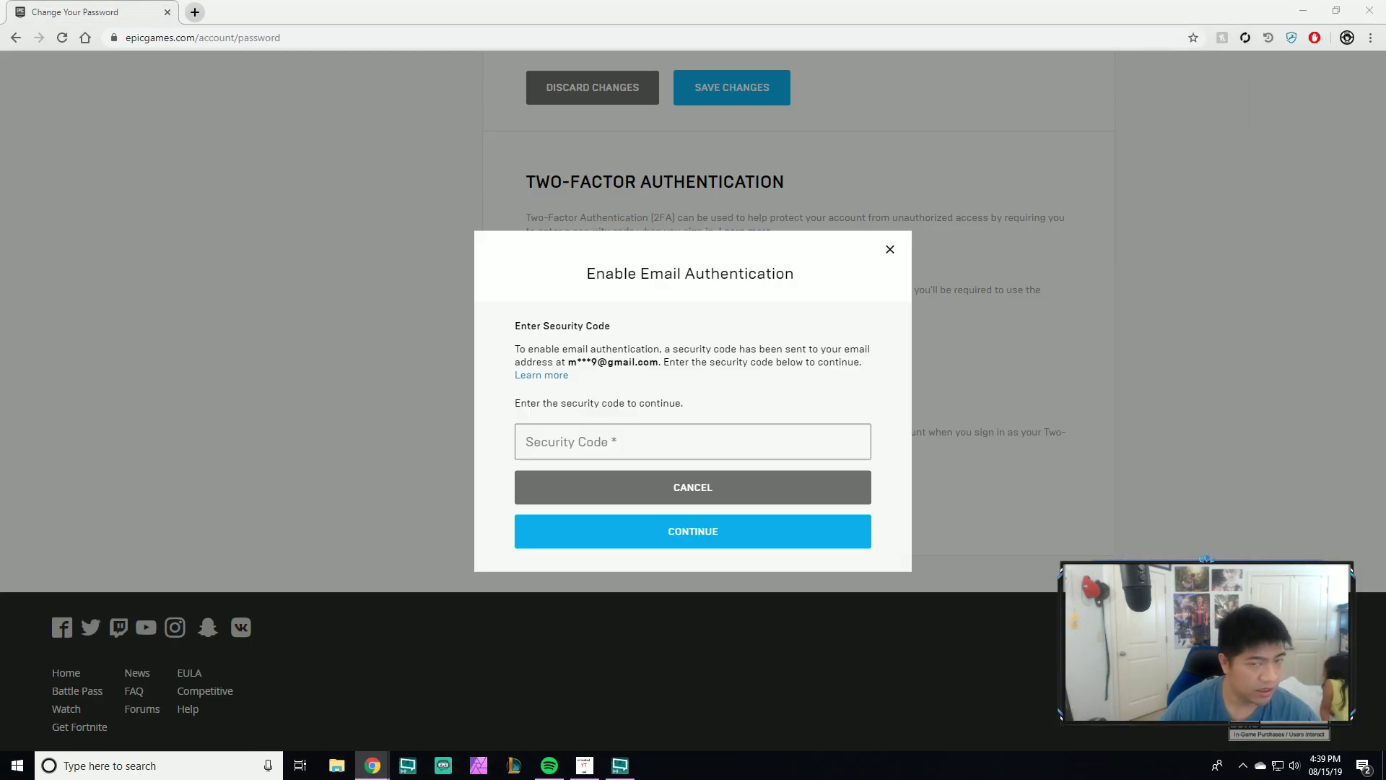
Enter the emailed security code in the Security Code field and submit it
left_click(688, 428)
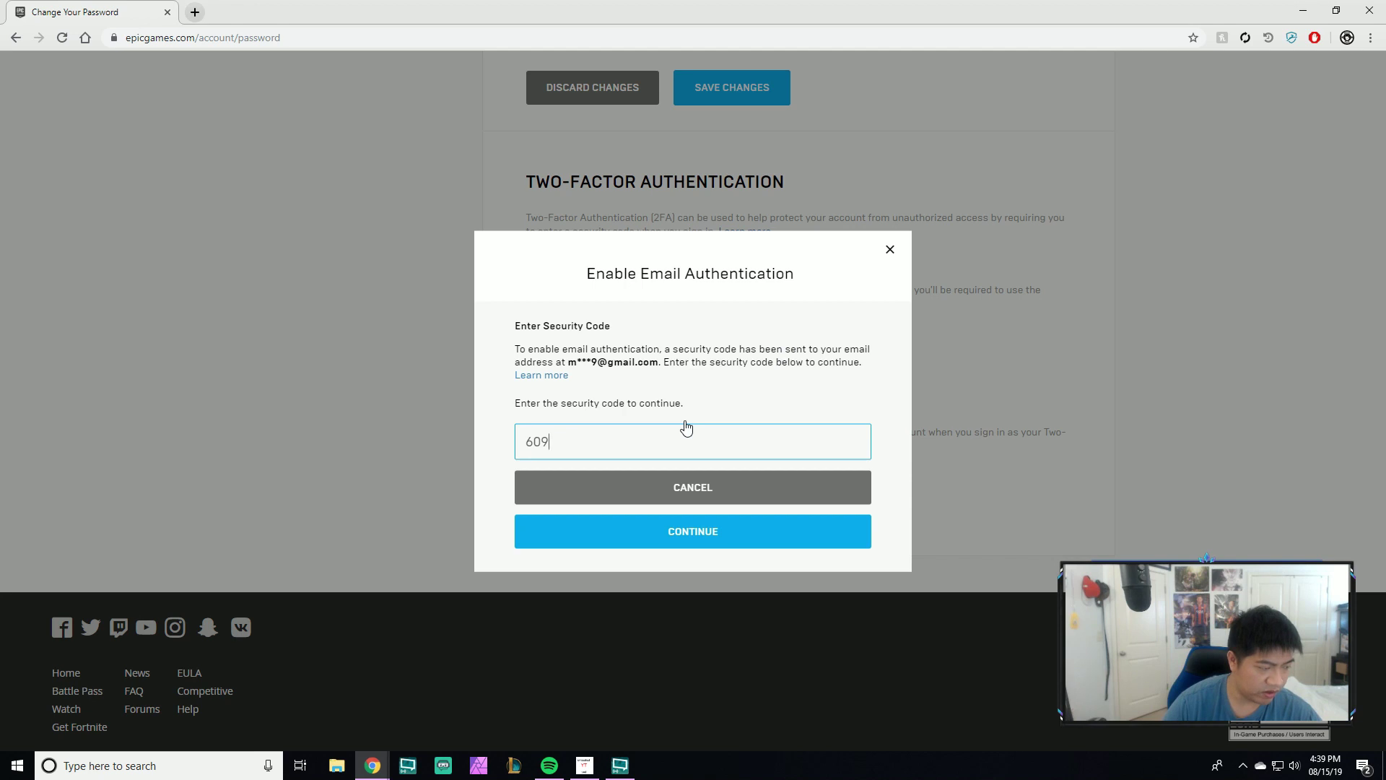
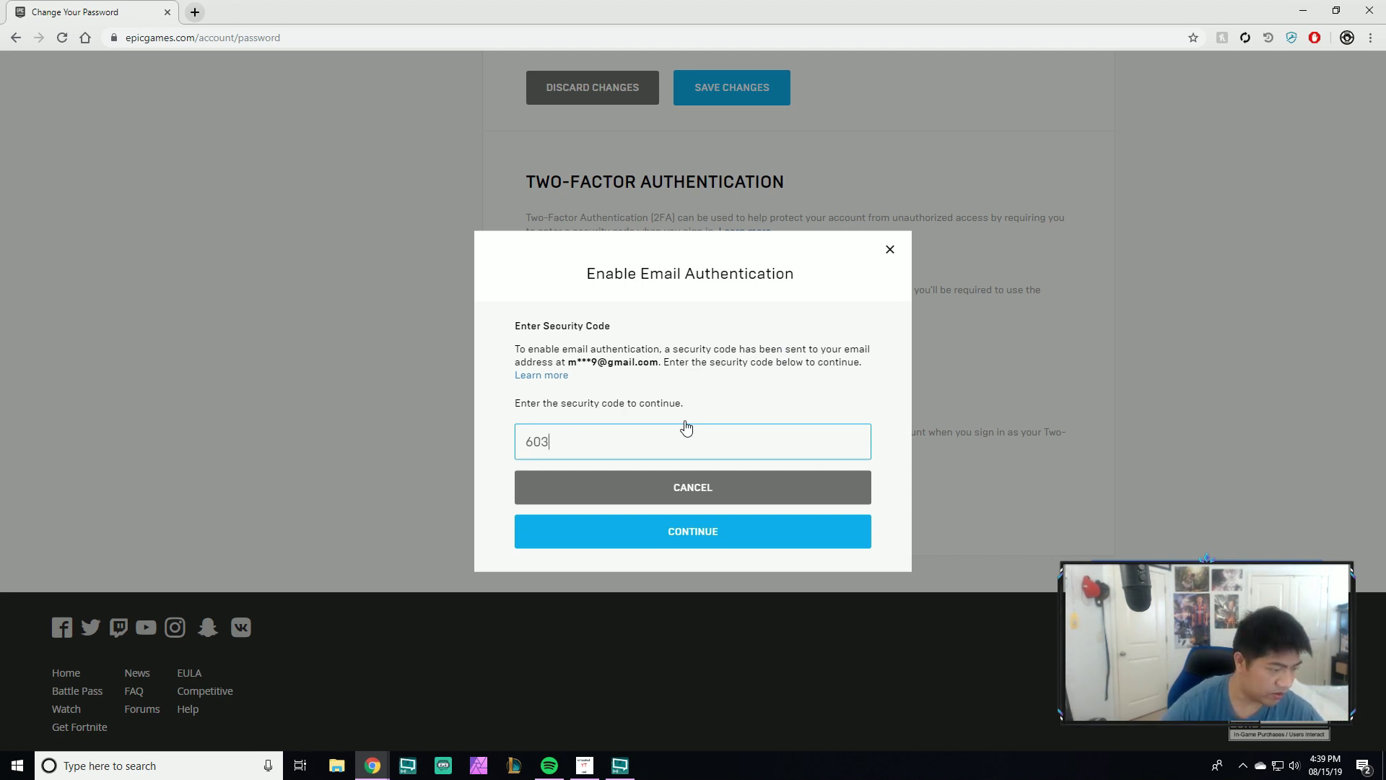
left_click(771, 541)
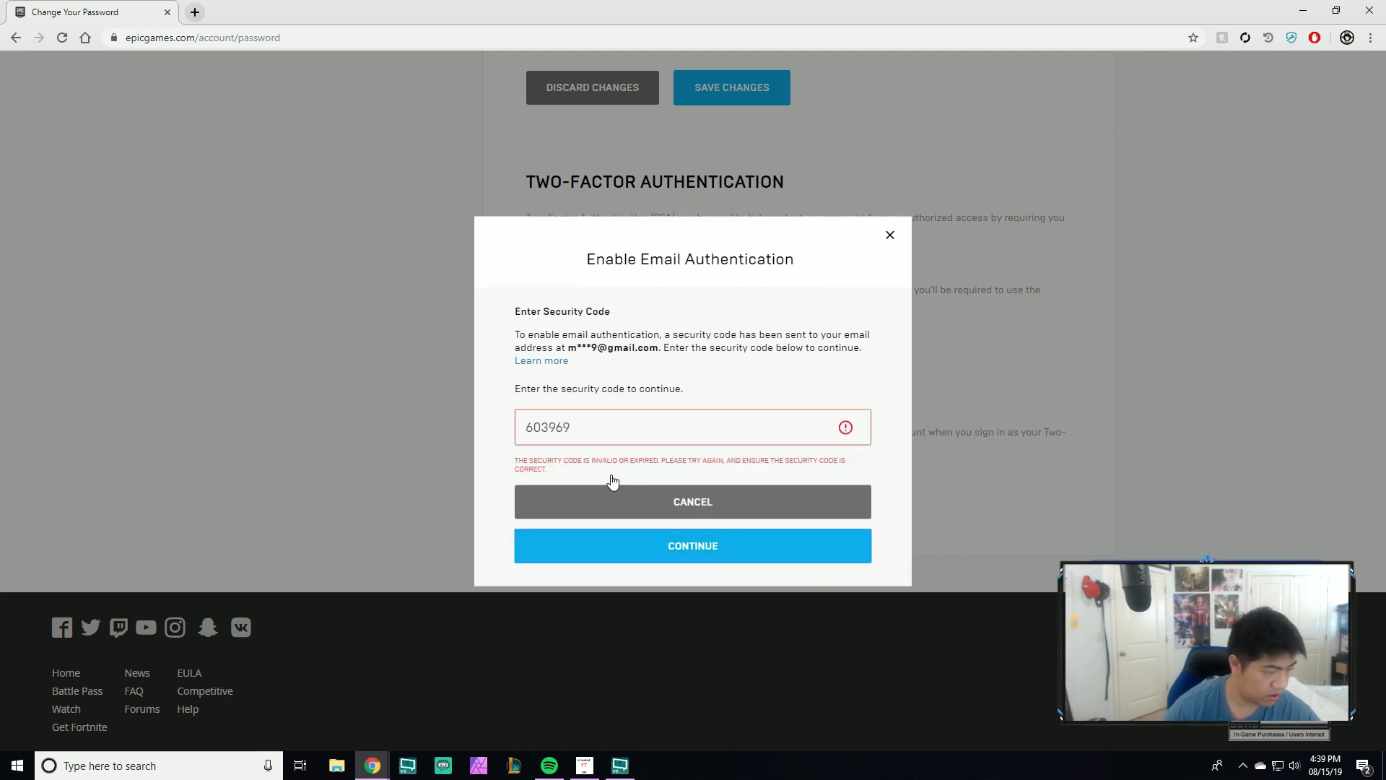
Correct the code's last digit, resubmit with Continue, and close the confirmation with Done
left_click(597, 438)
key("BackSpace")
type("3")
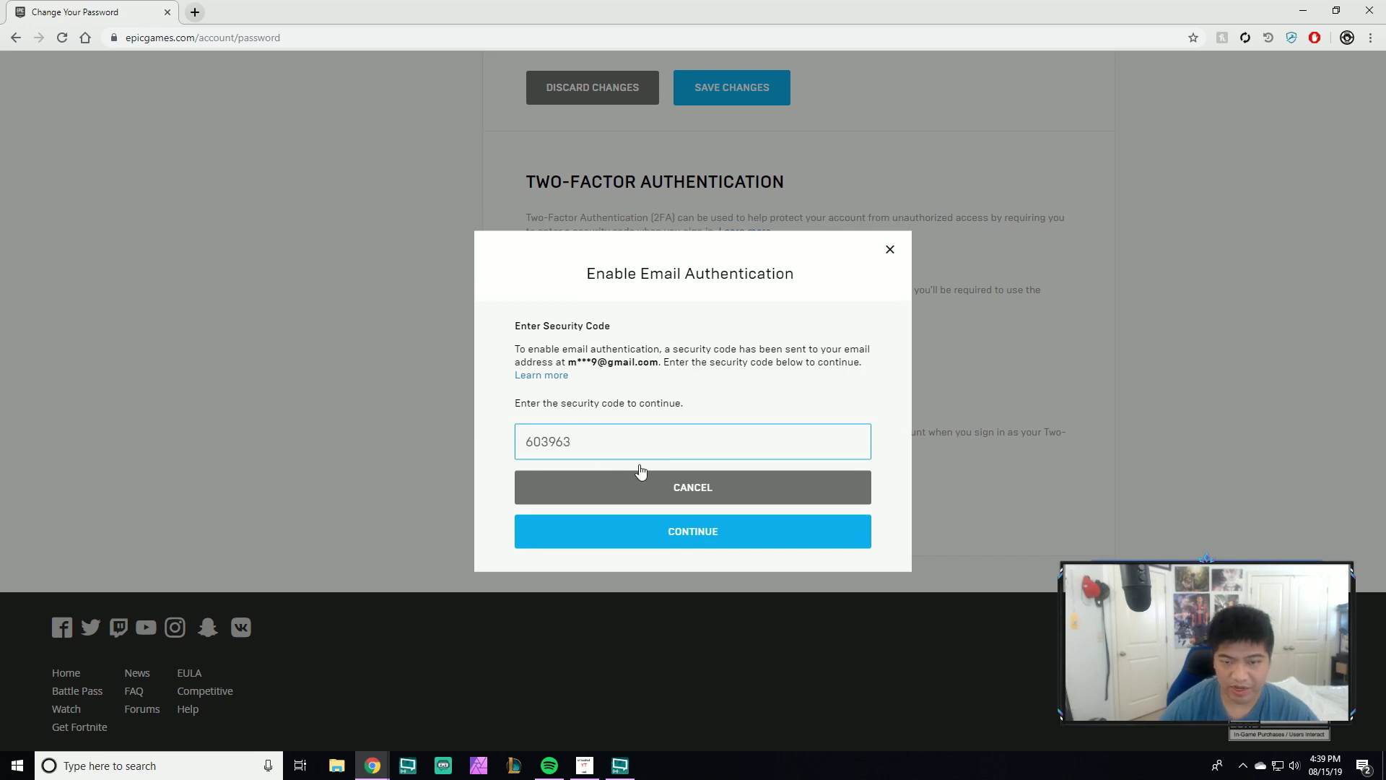
left_click(647, 535)
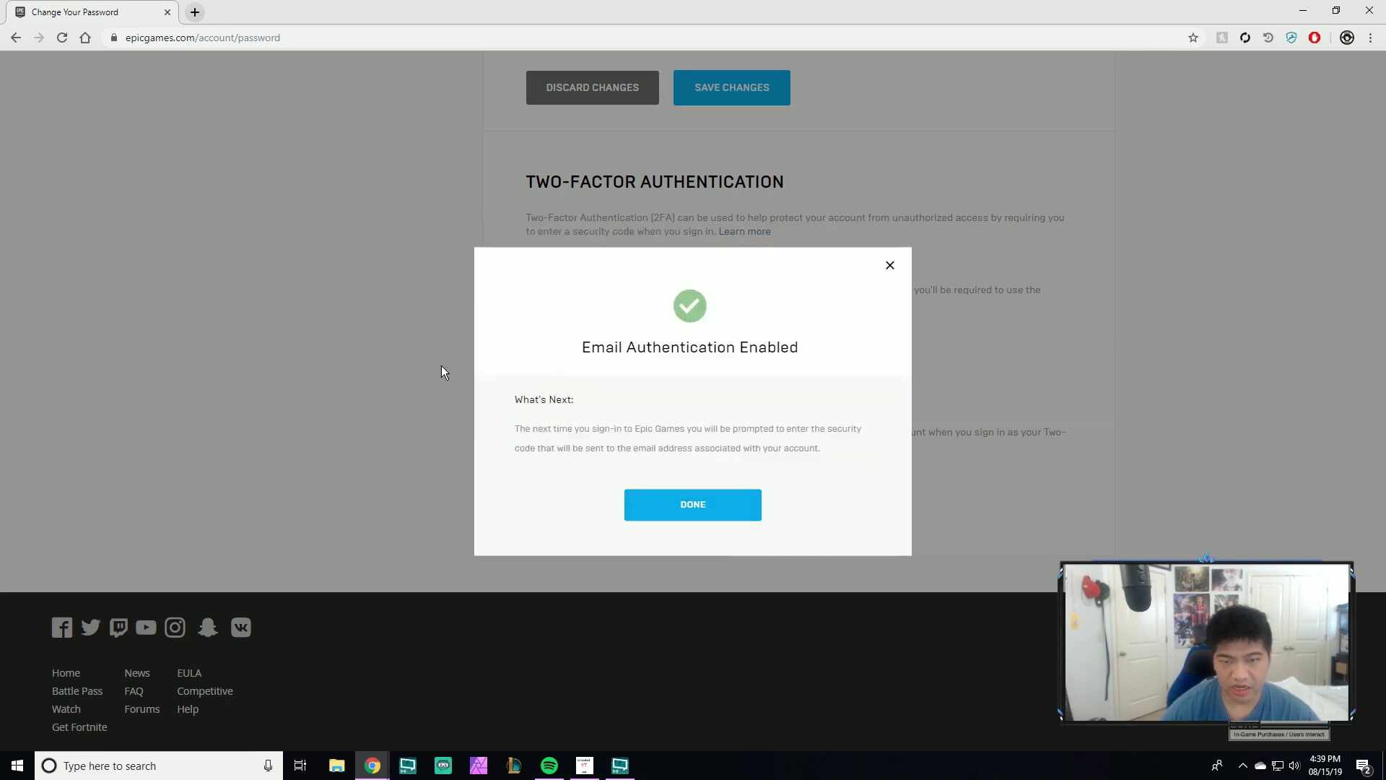
left_click(646, 512)
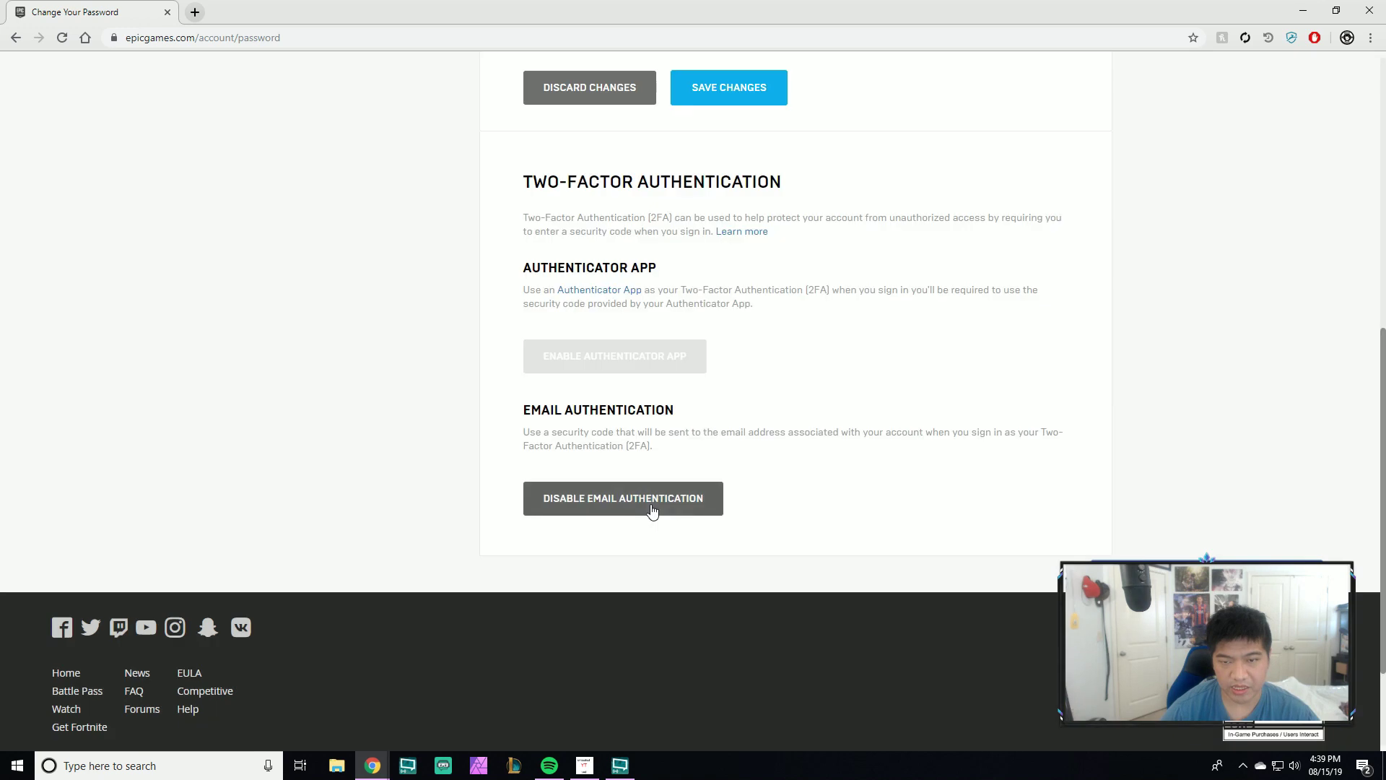
scroll(504, 328, "up", 2)
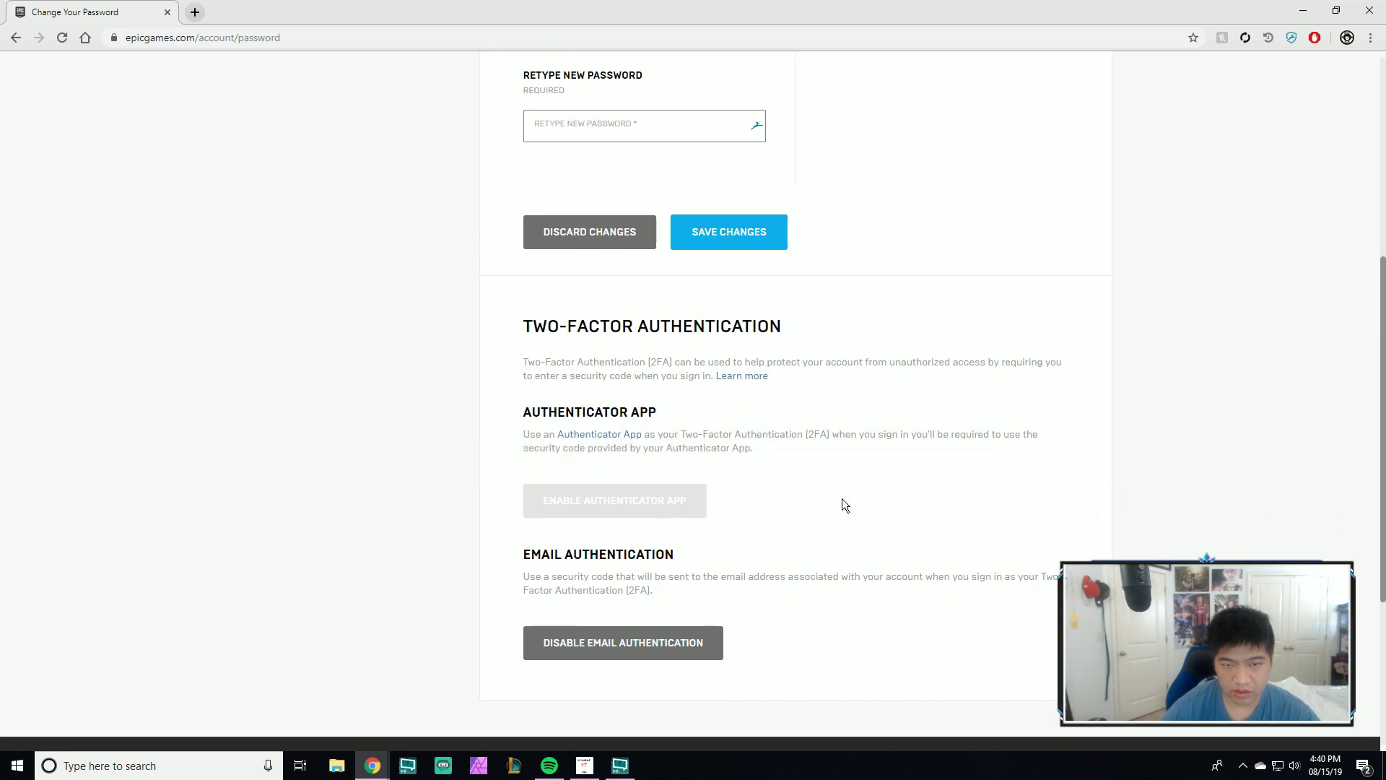
scroll(895, 631, "up", 1)
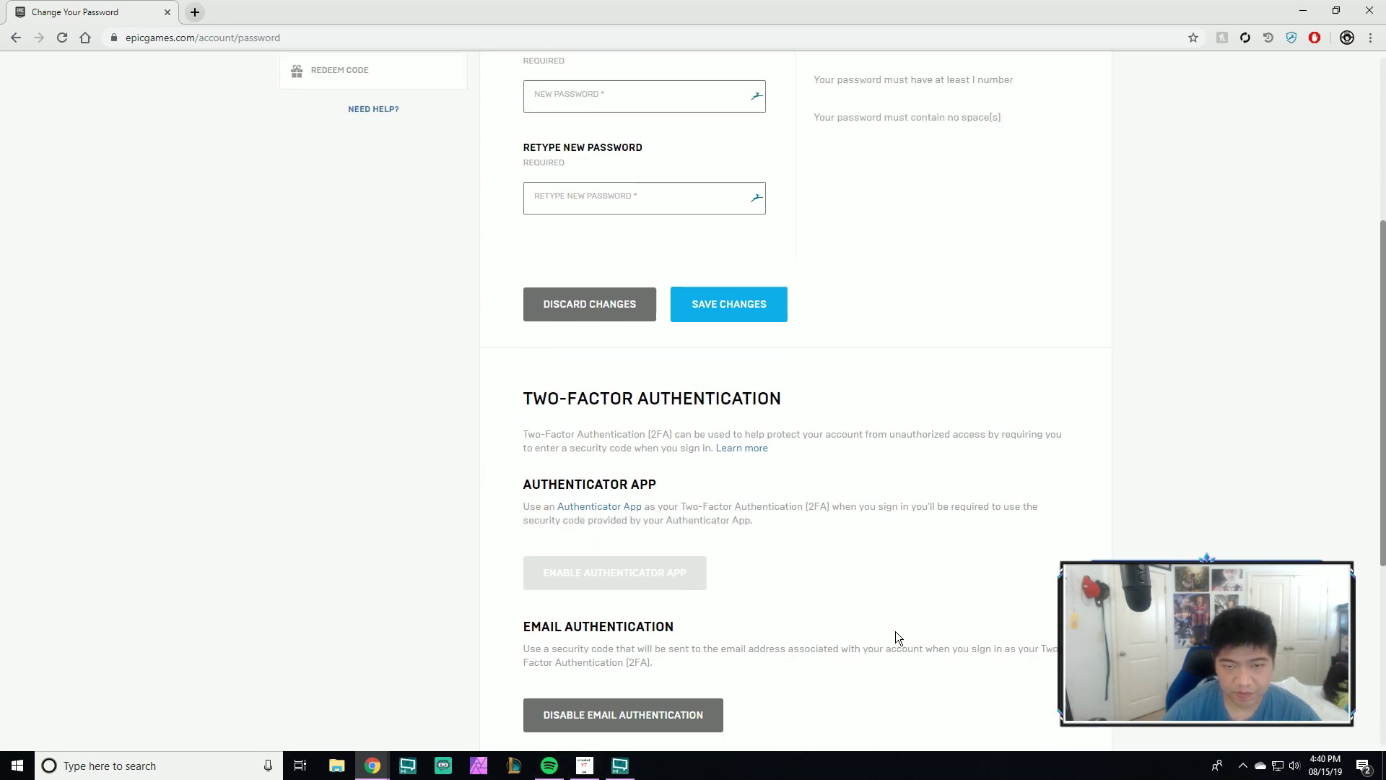
scroll(938, 610, "up", 2)
scroll(975, 596, "down", 3)
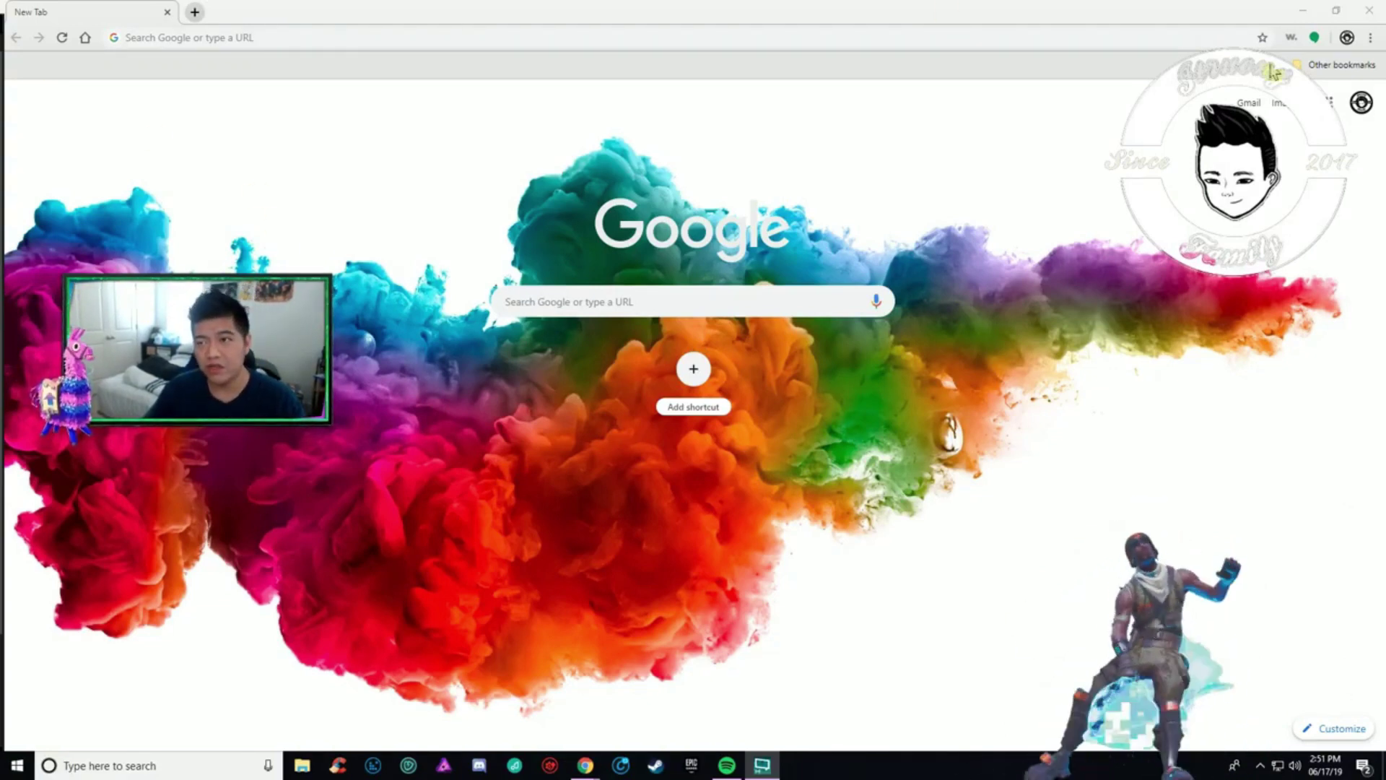
Search Google for 'fortnite' and open the 'Fortnite Battle Royale | Play Battle Royale Free Now' result
left_click(927, 34)
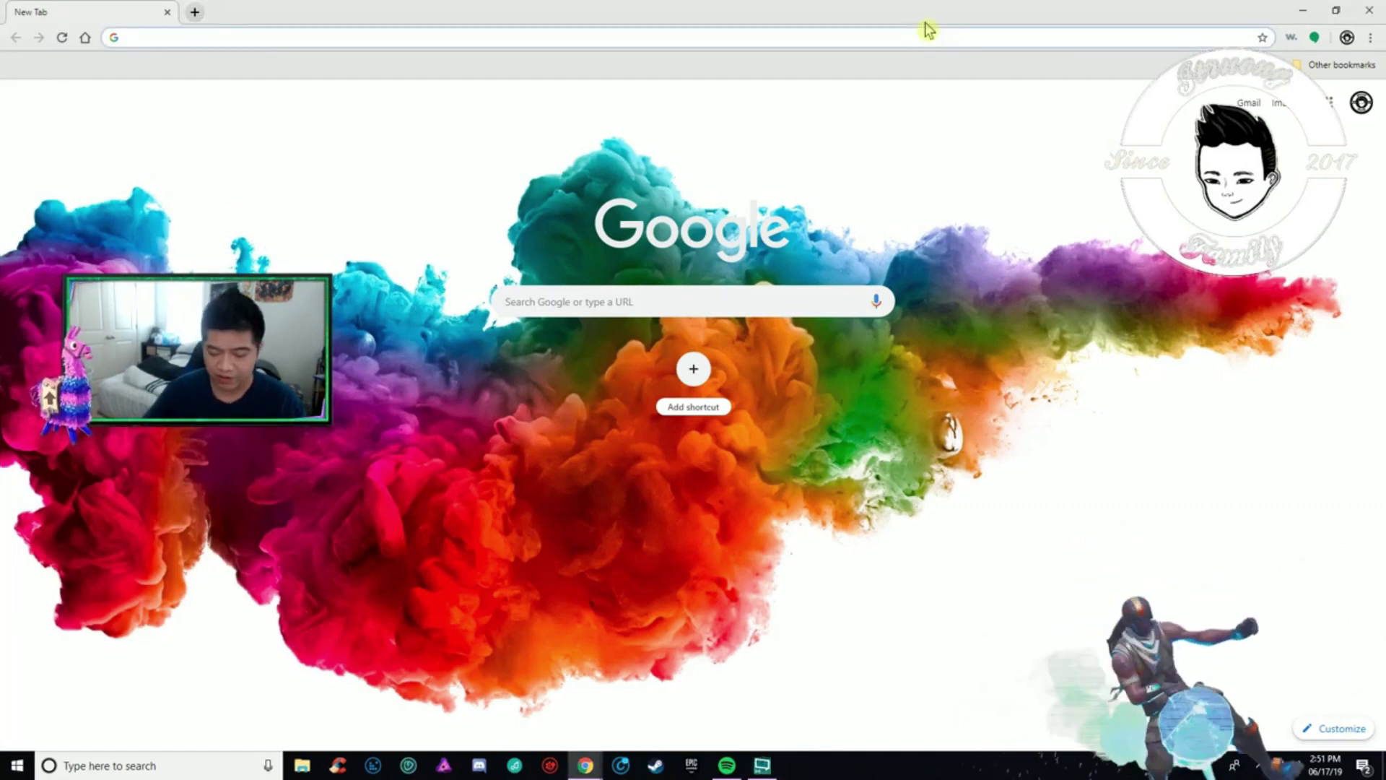
type("fortnite")
key("Return")
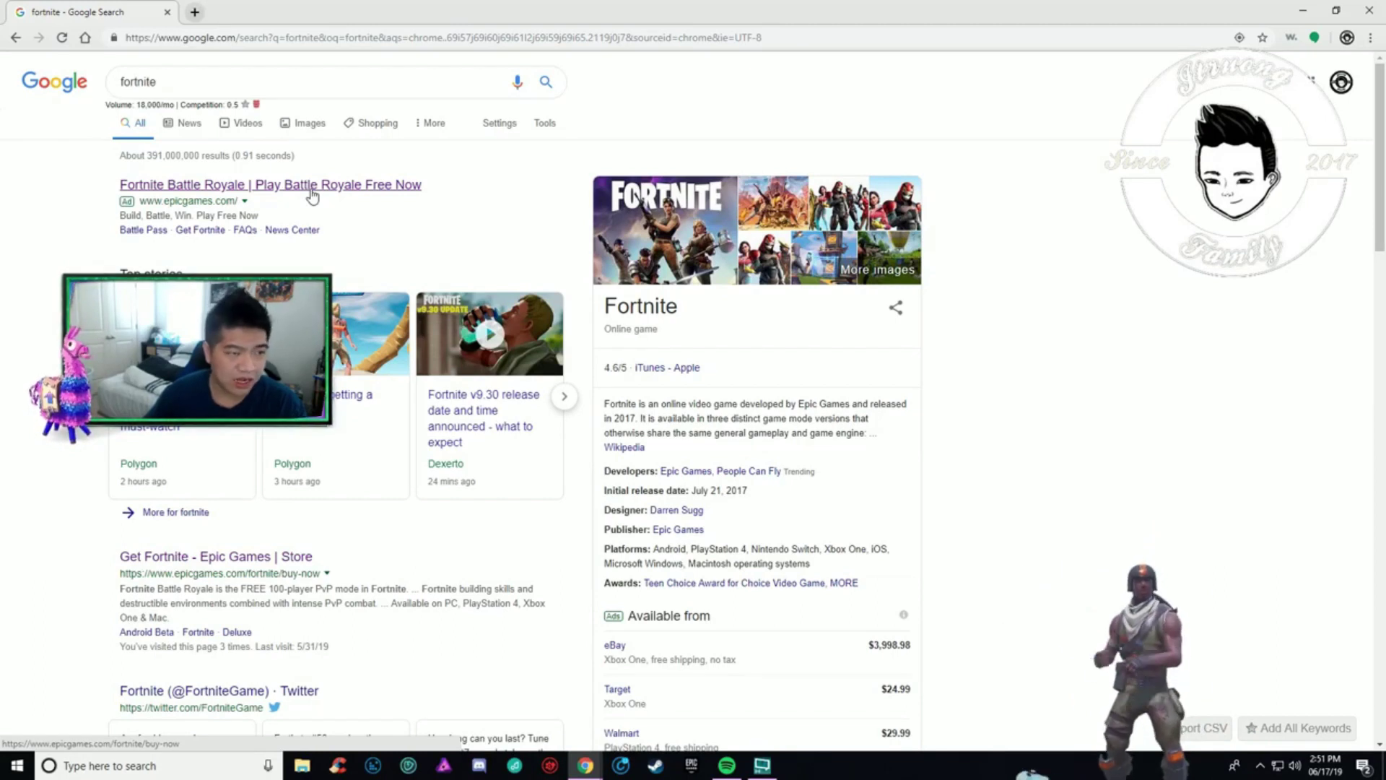
left_click(311, 189)
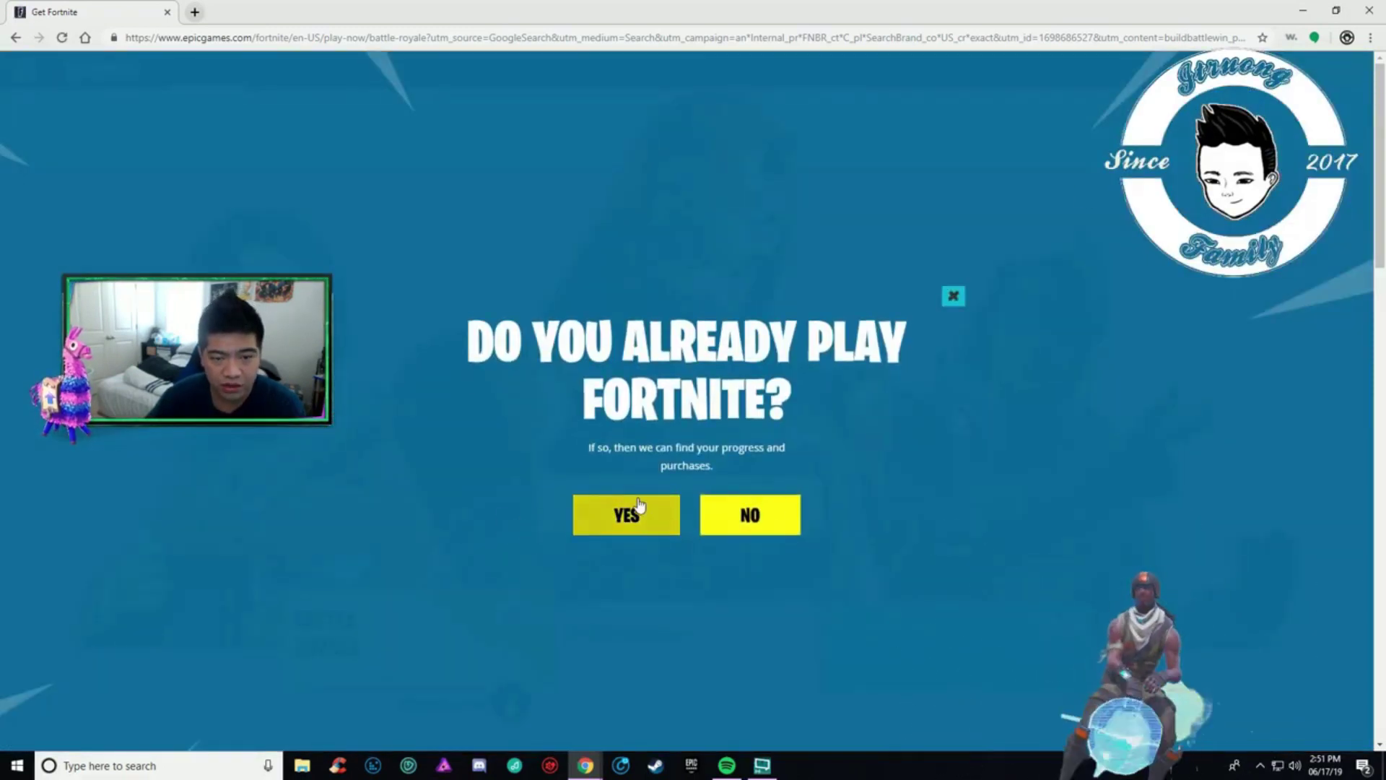
Answer YES and PC/MAC to the Fortnite welcome questions, then go to Account
left_click(620, 512)
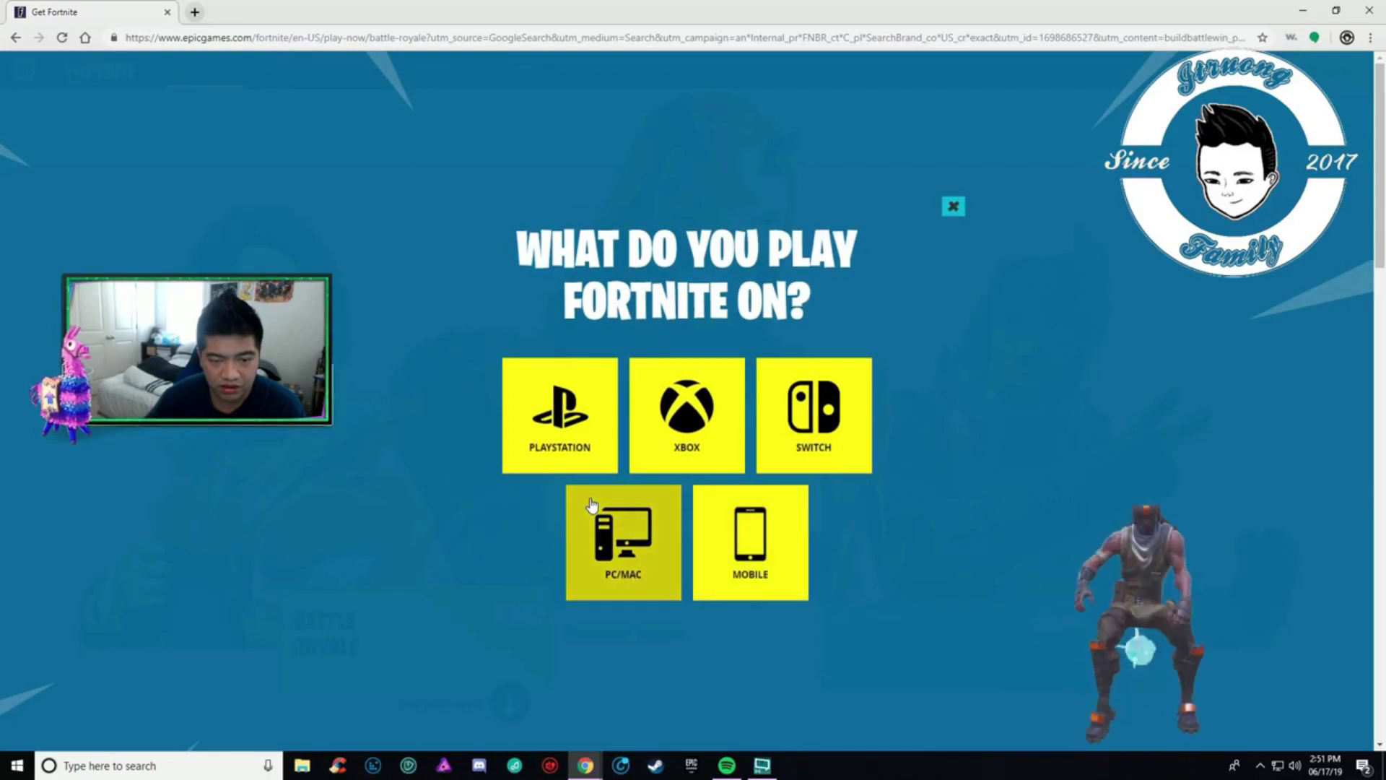
left_click(640, 541)
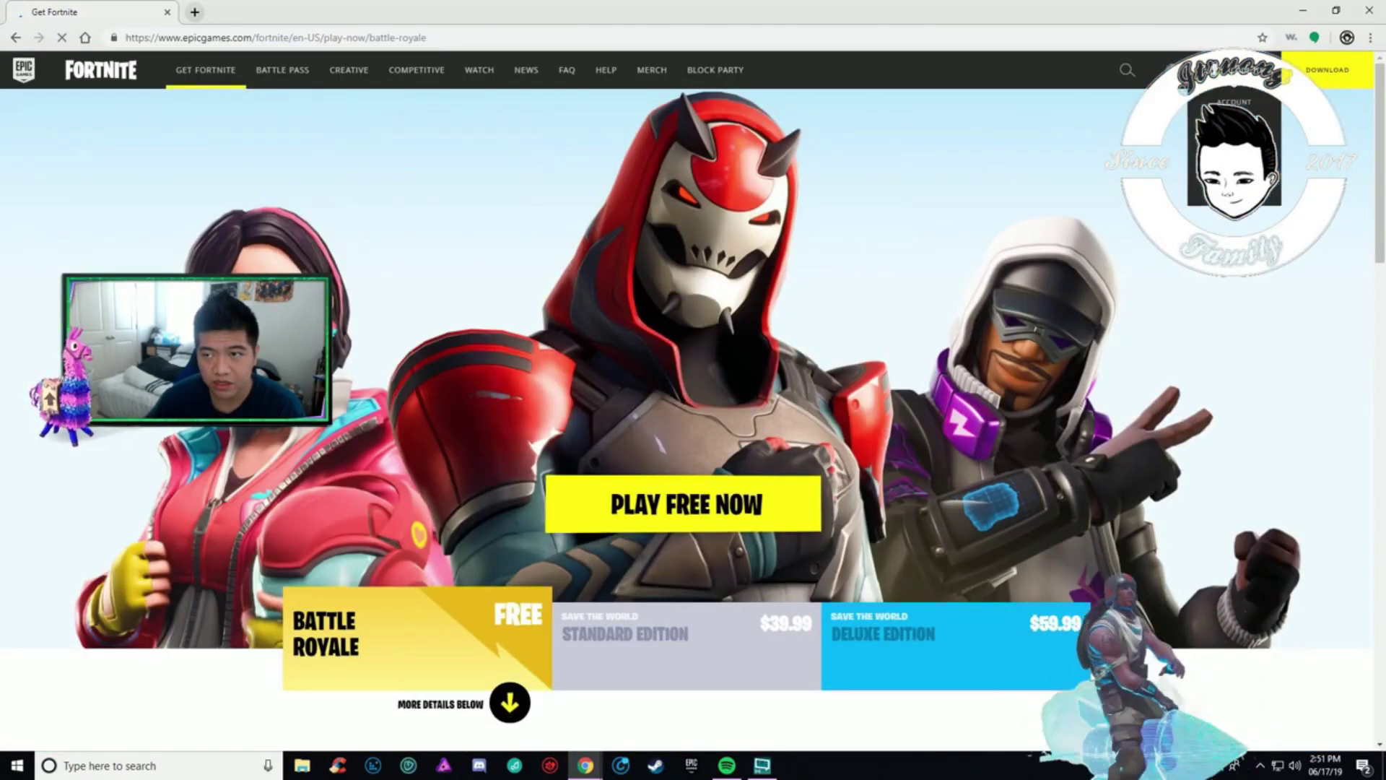
mouse_move(1245, 92)
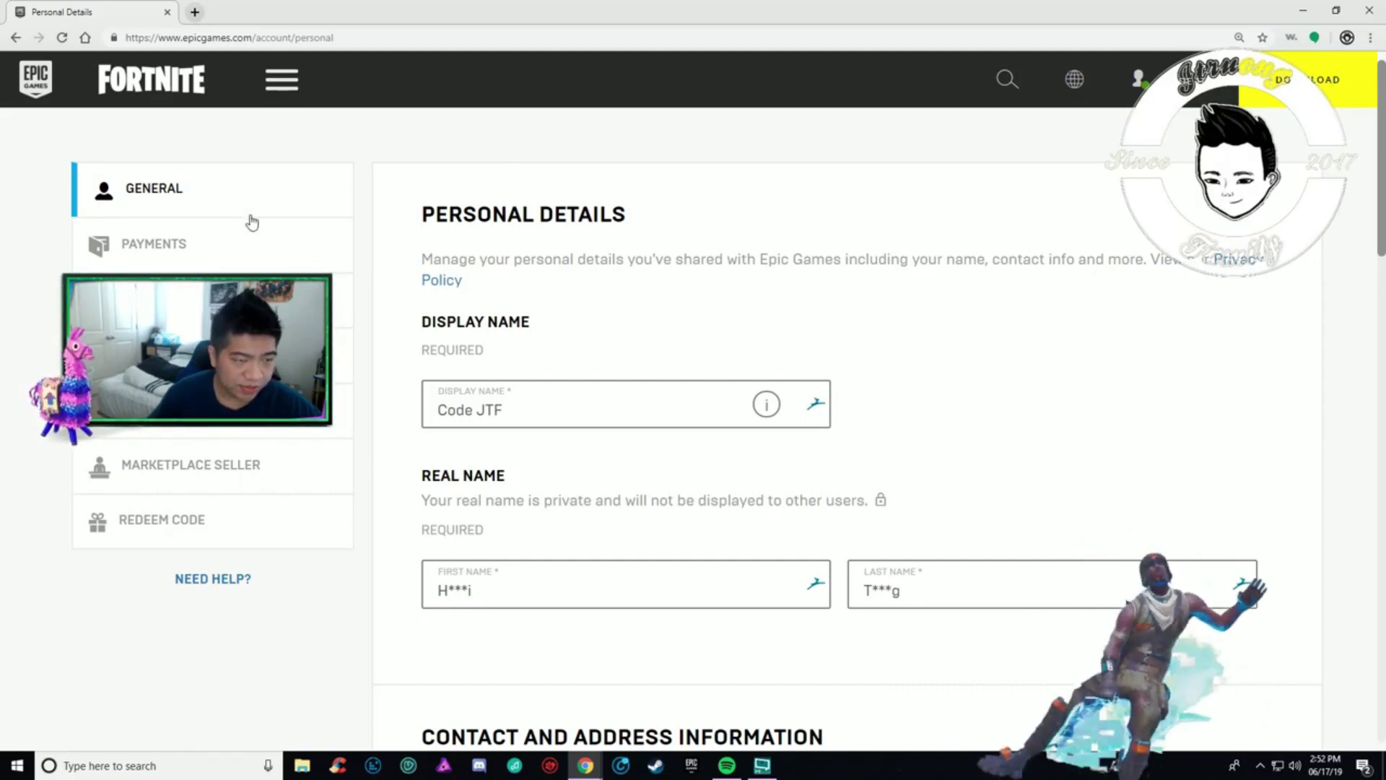
Open Password & Security and zoom out to view the Two-Factor Authentication options
left_click(202, 353)
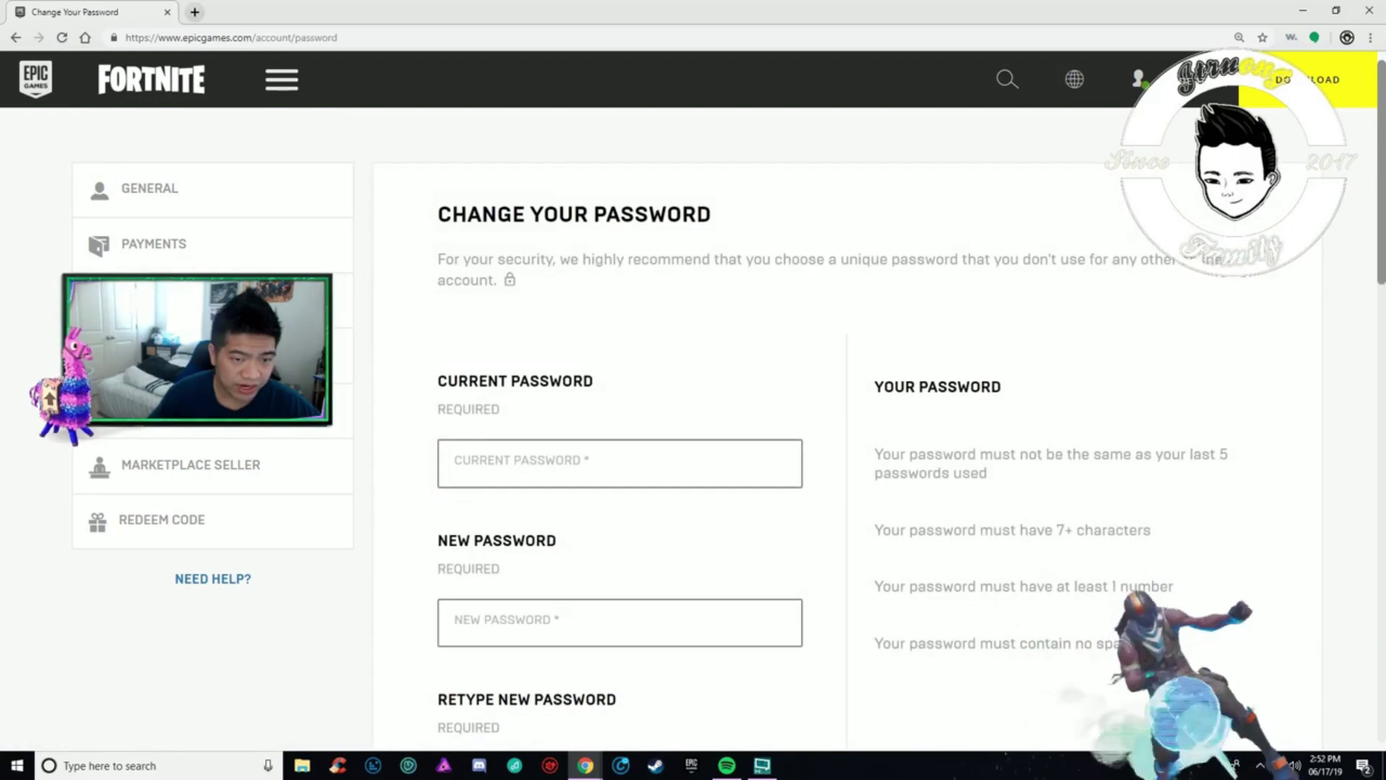
scroll(730, 331, "down", 5)
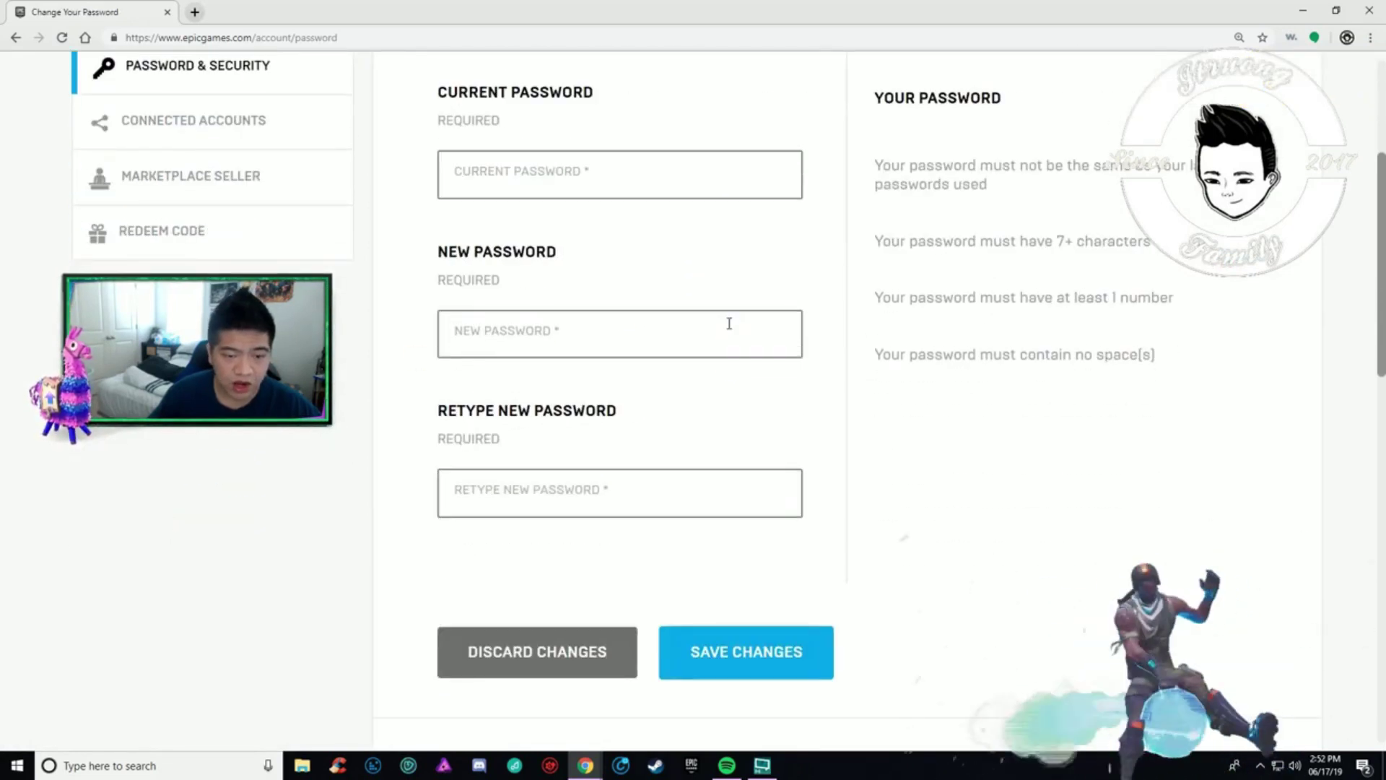
scroll(730, 331, "down", 6)
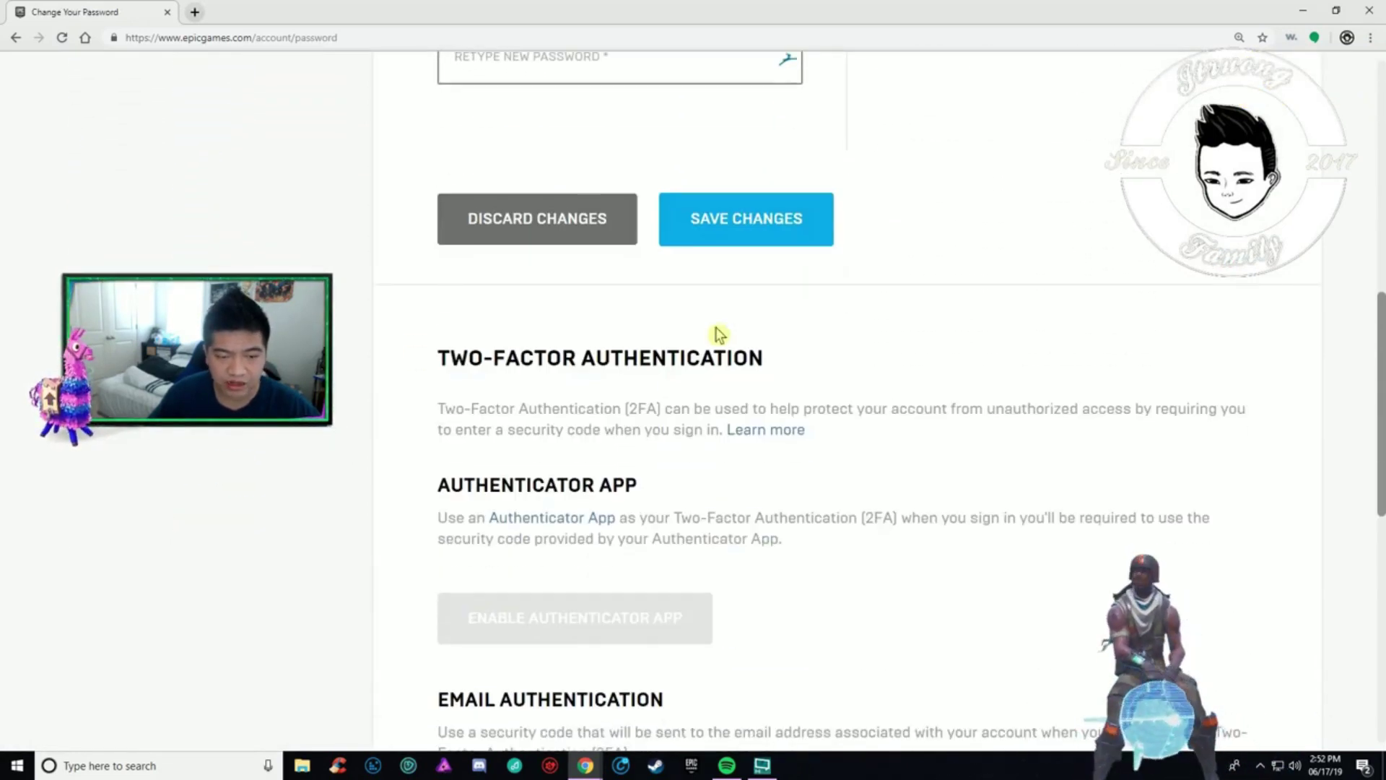
scroll(707, 321, "down", 1)
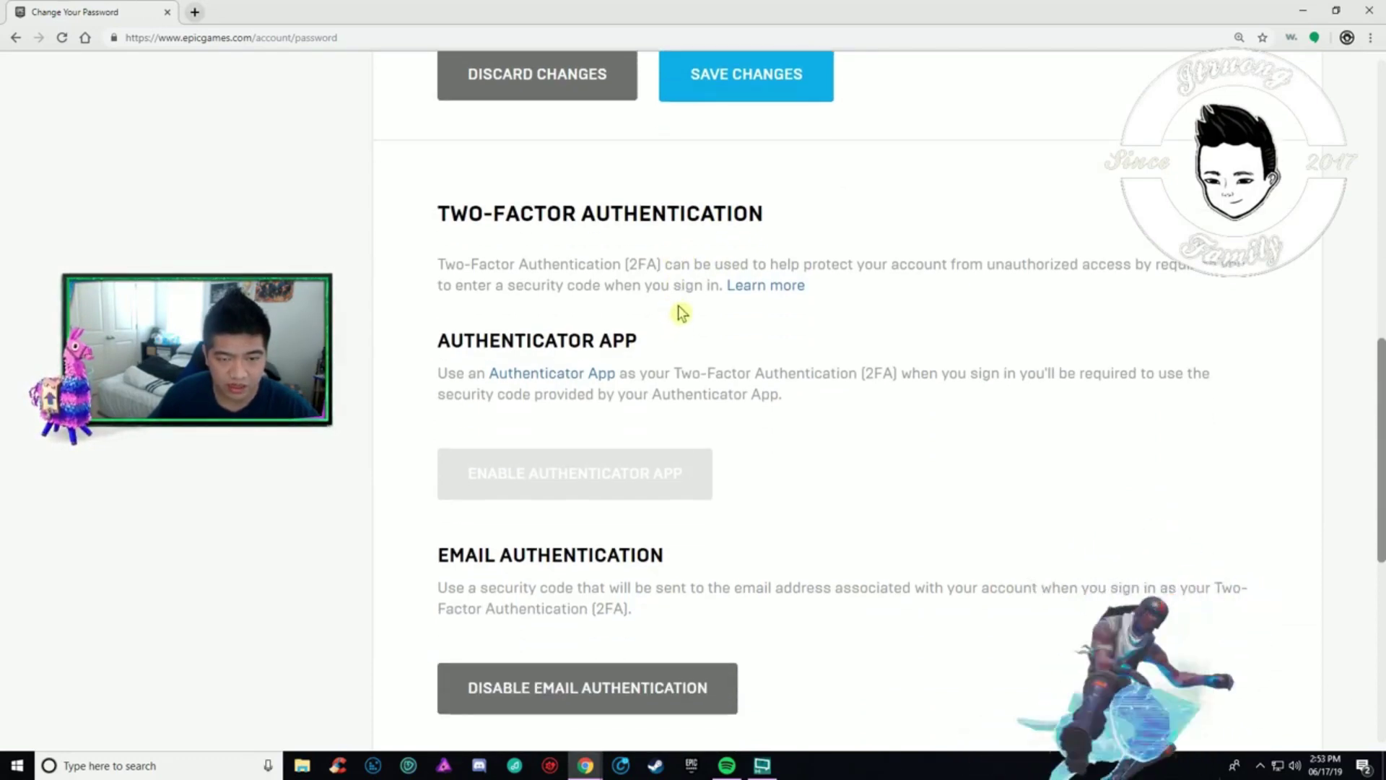
scroll(676, 328, "down", 2)
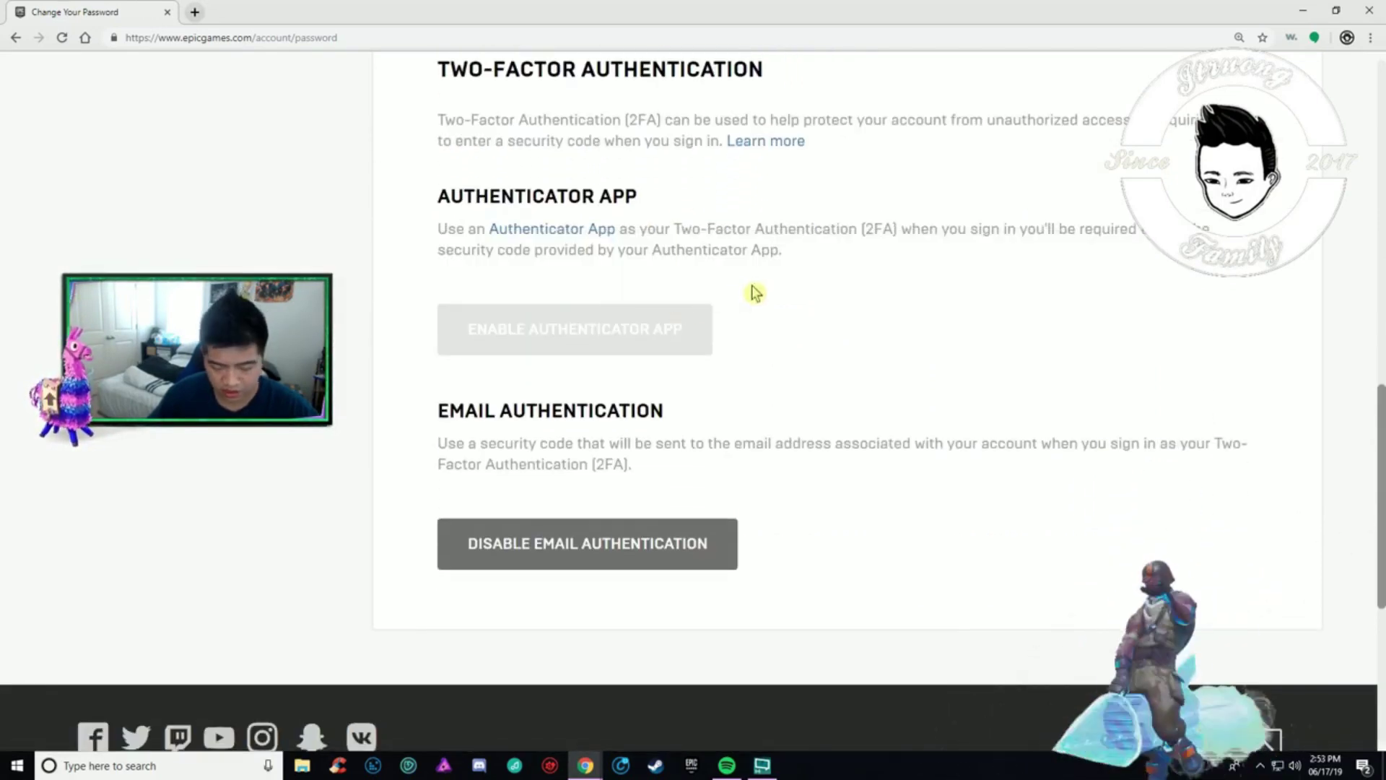
key("ctrl+minus")
scroll(681, 286, "up", 2)
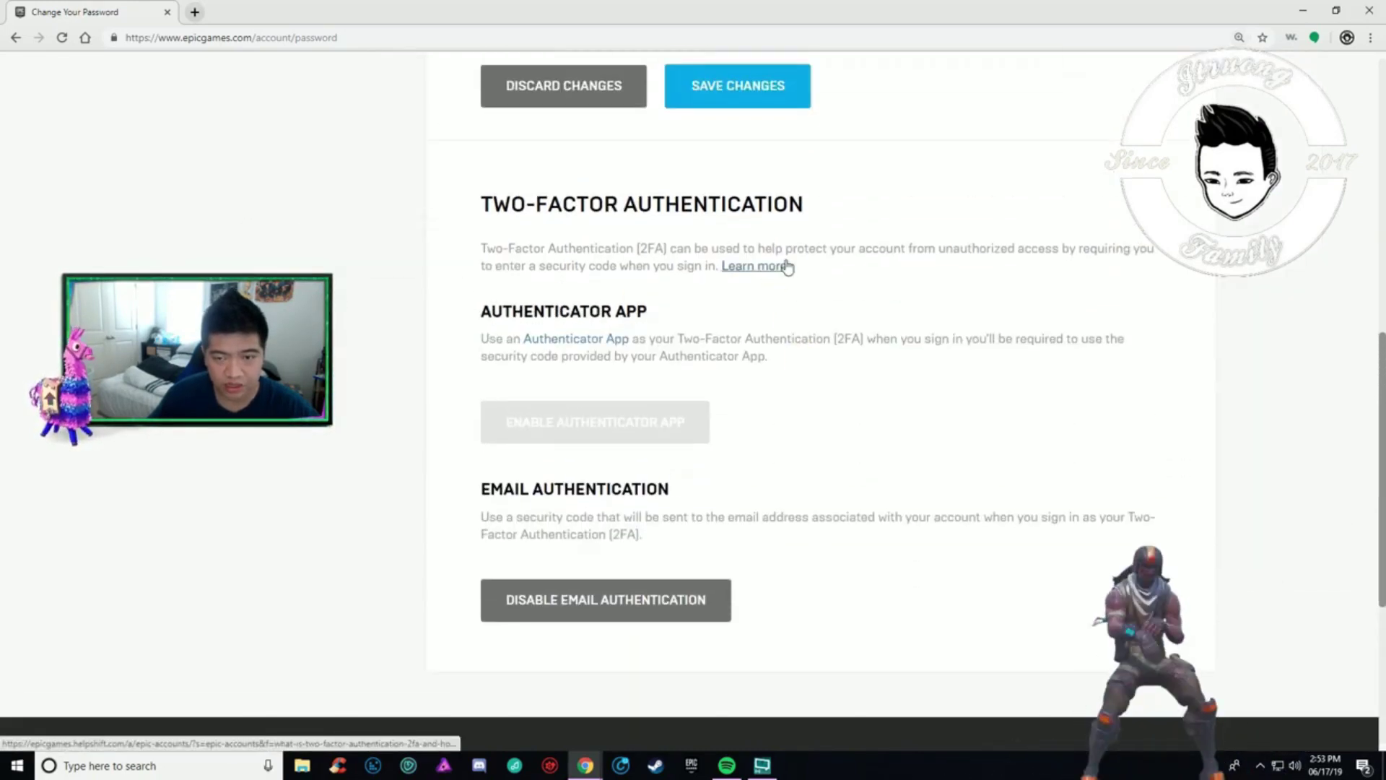
Disable email authentication, confirming with PROCEED in the warning dialog
left_click(605, 605)
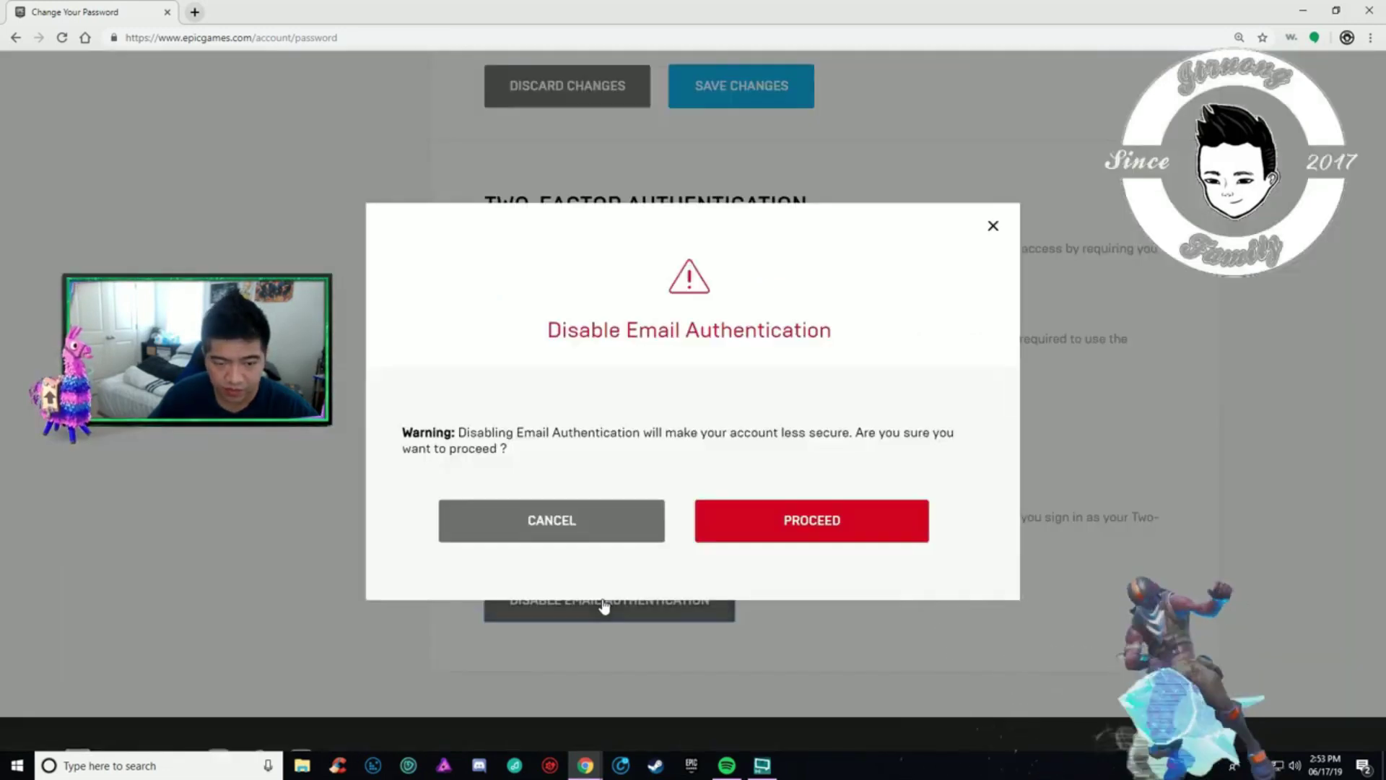
left_click(775, 527)
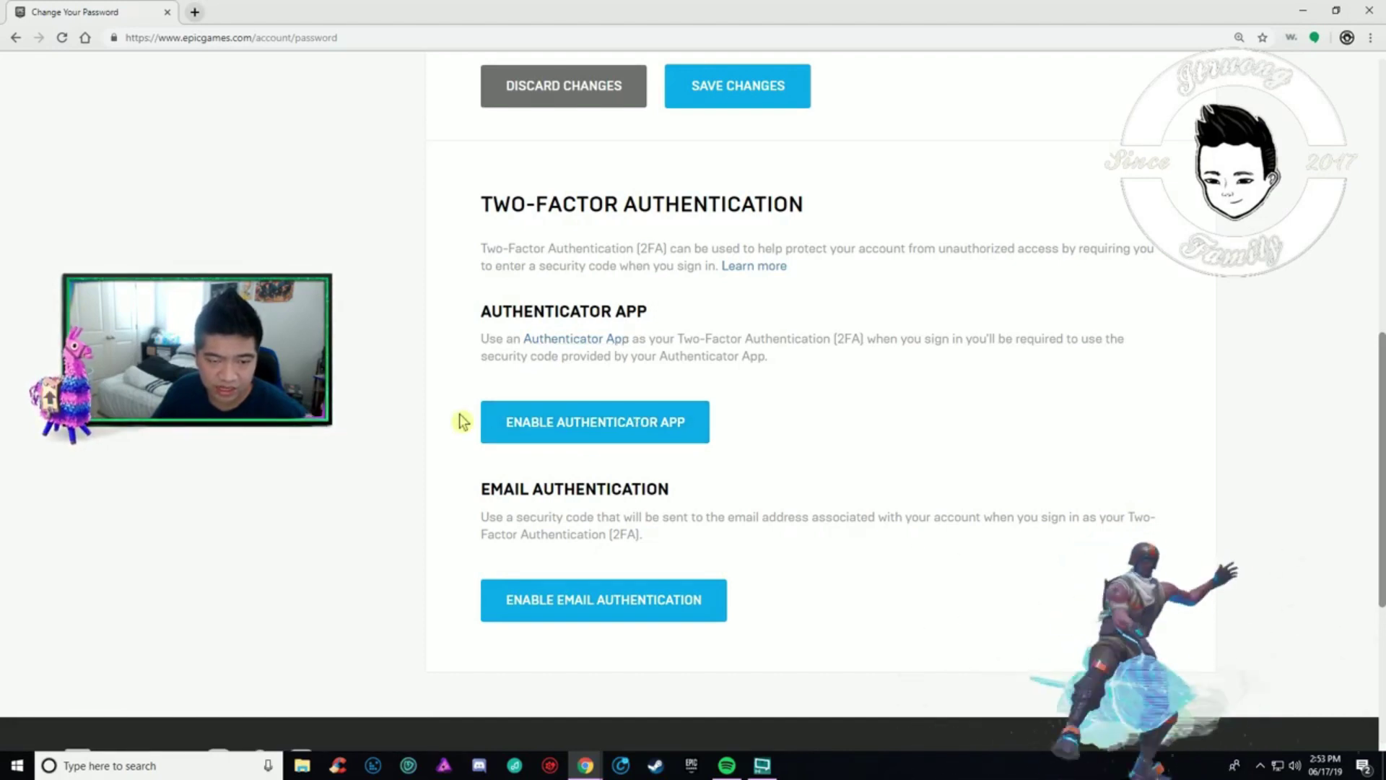
scroll(480, 469, "down", 2)
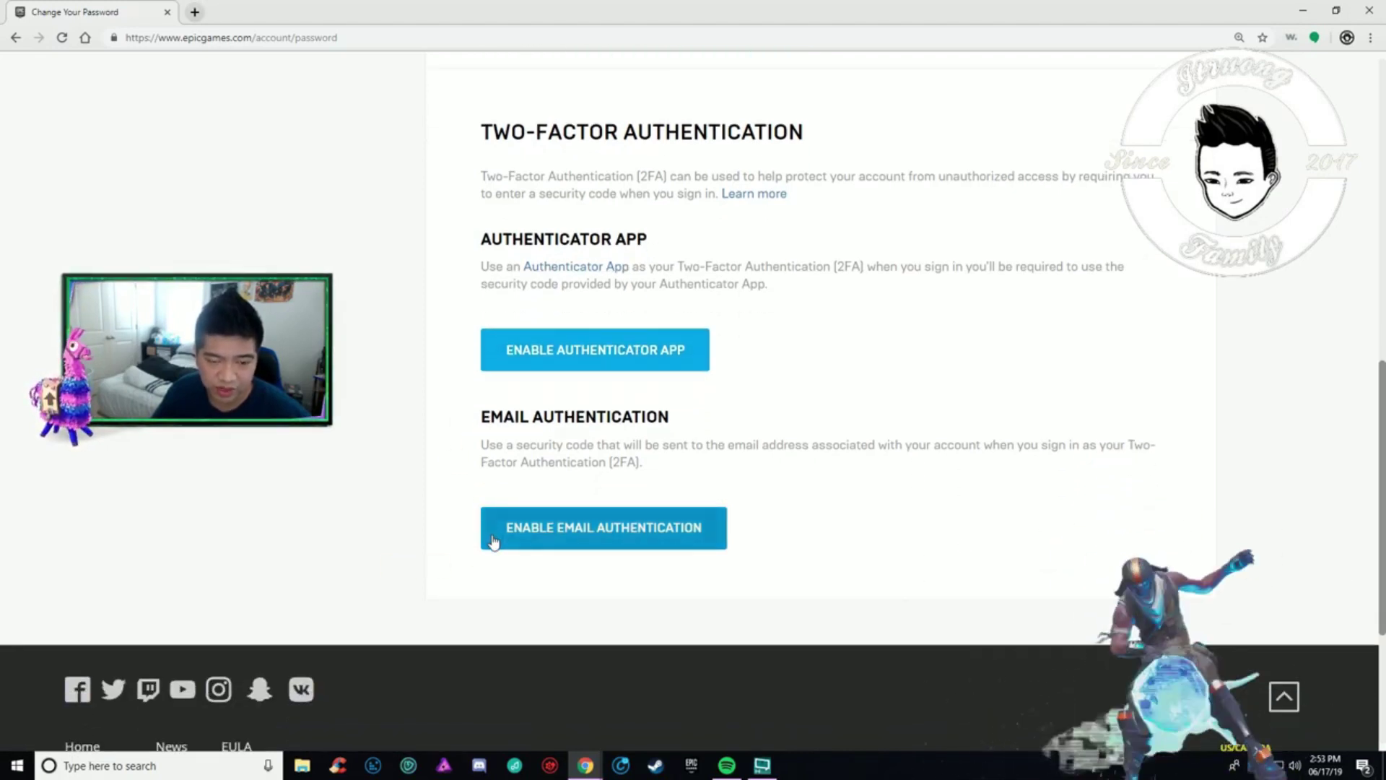
scroll(455, 533, "up", 1)
scroll(278, 537, "up", 1)
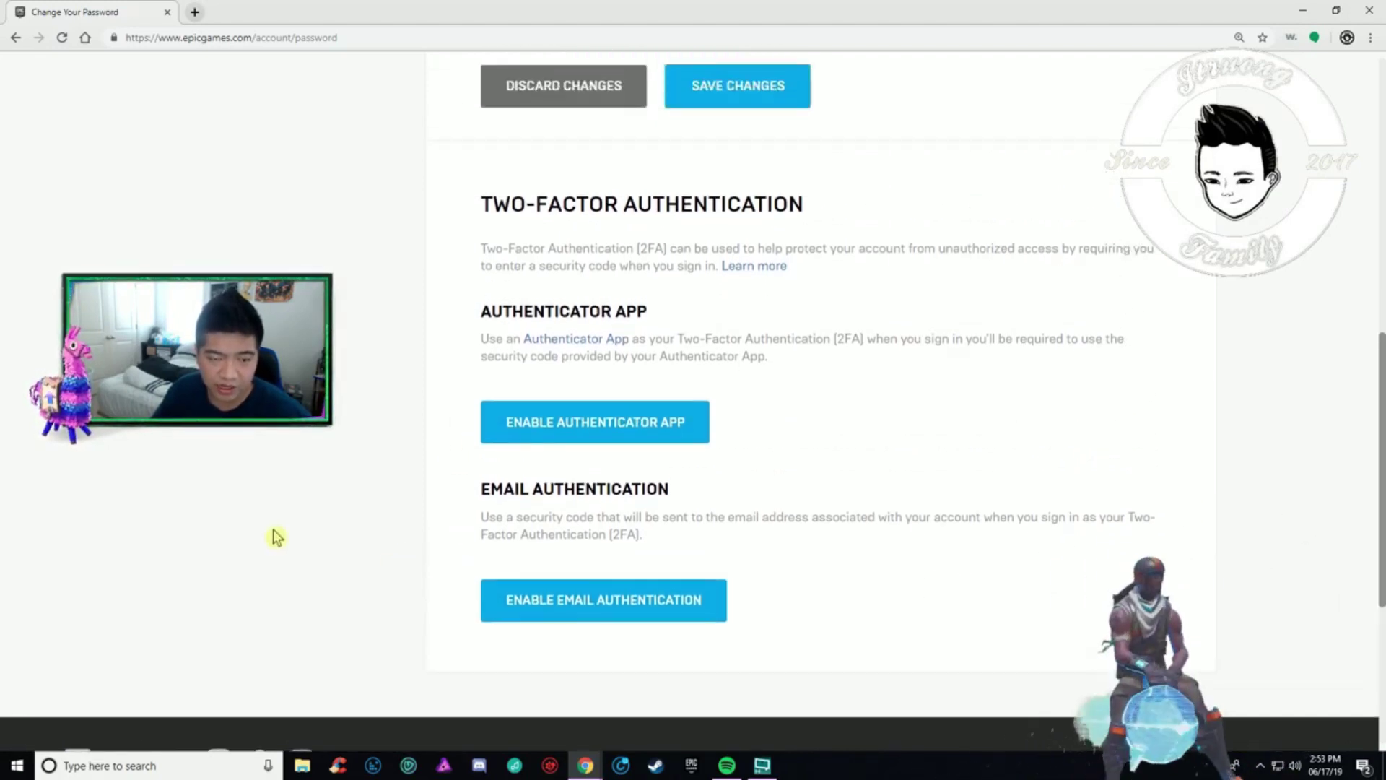
scroll(611, 509, "up", 8)
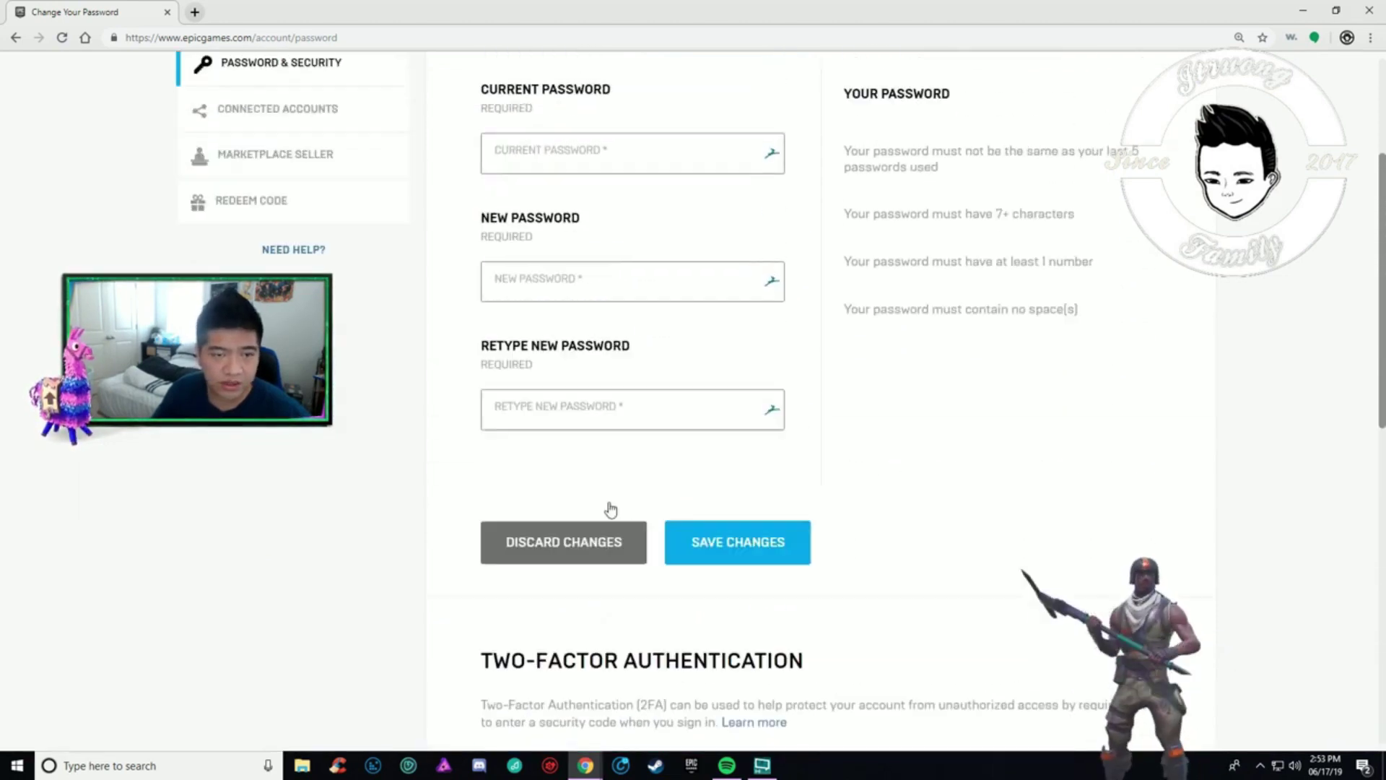
scroll(612, 509, "up", 2)
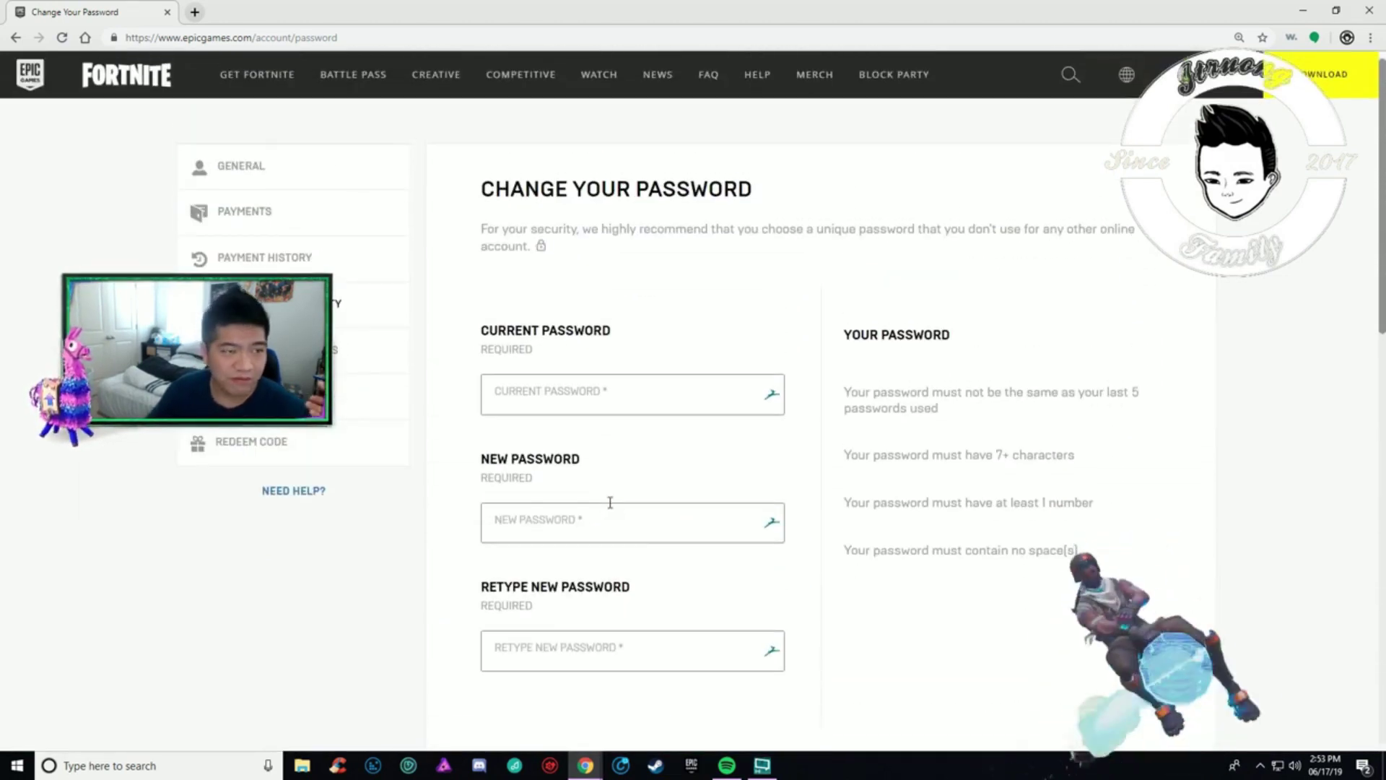